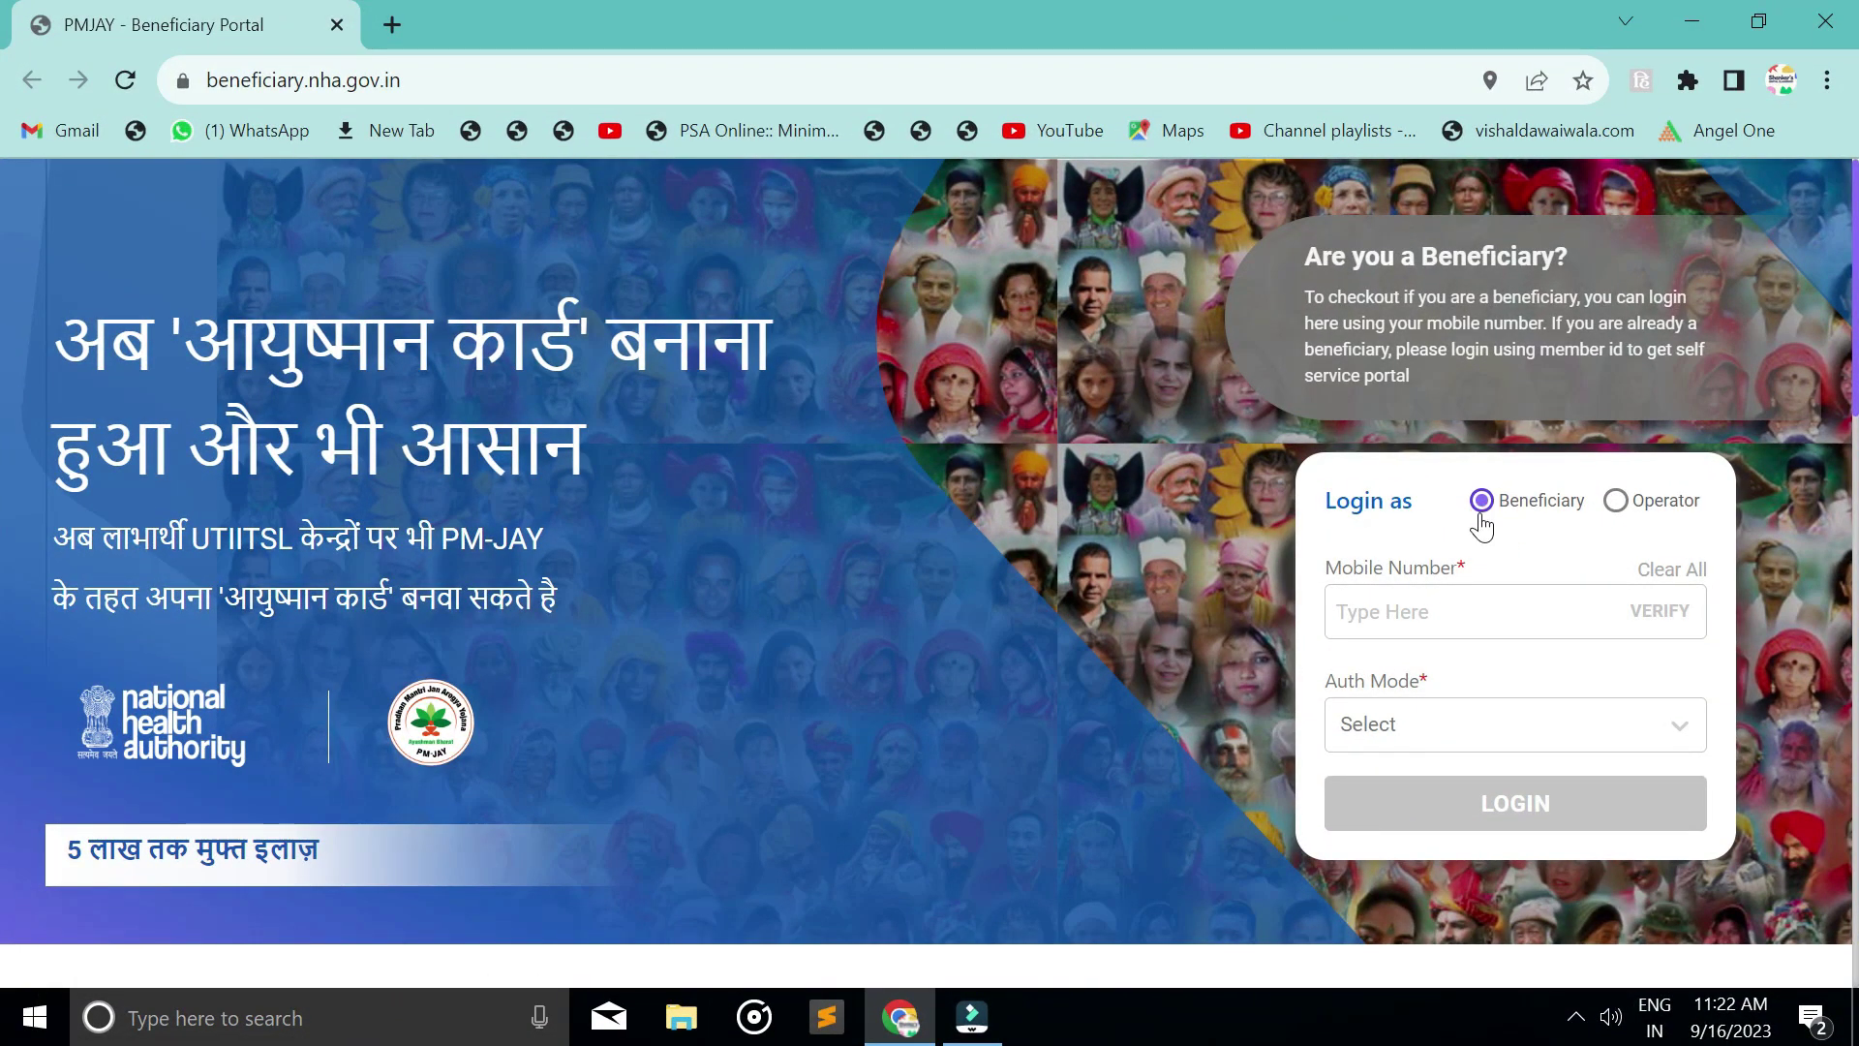
Switch the login type to Operator and open the sign-up page for a new account
left_click(1483, 526)
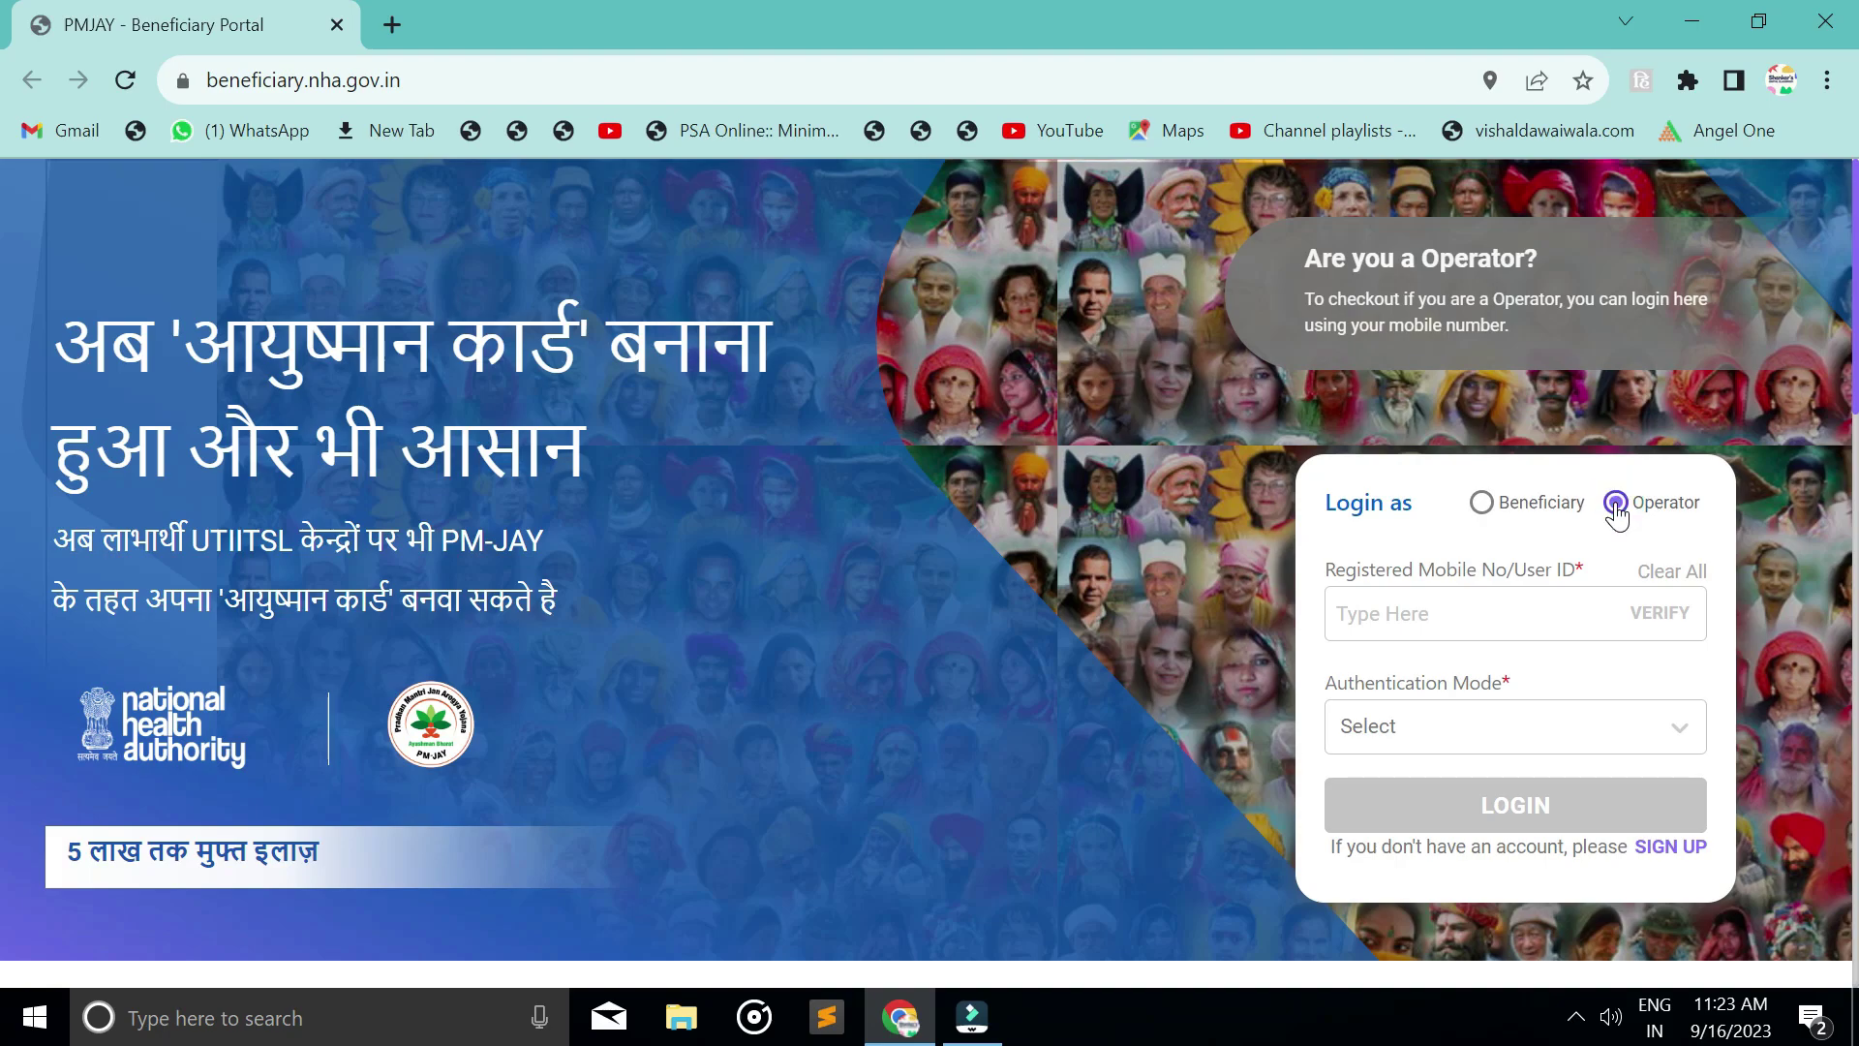
left_click(1666, 855)
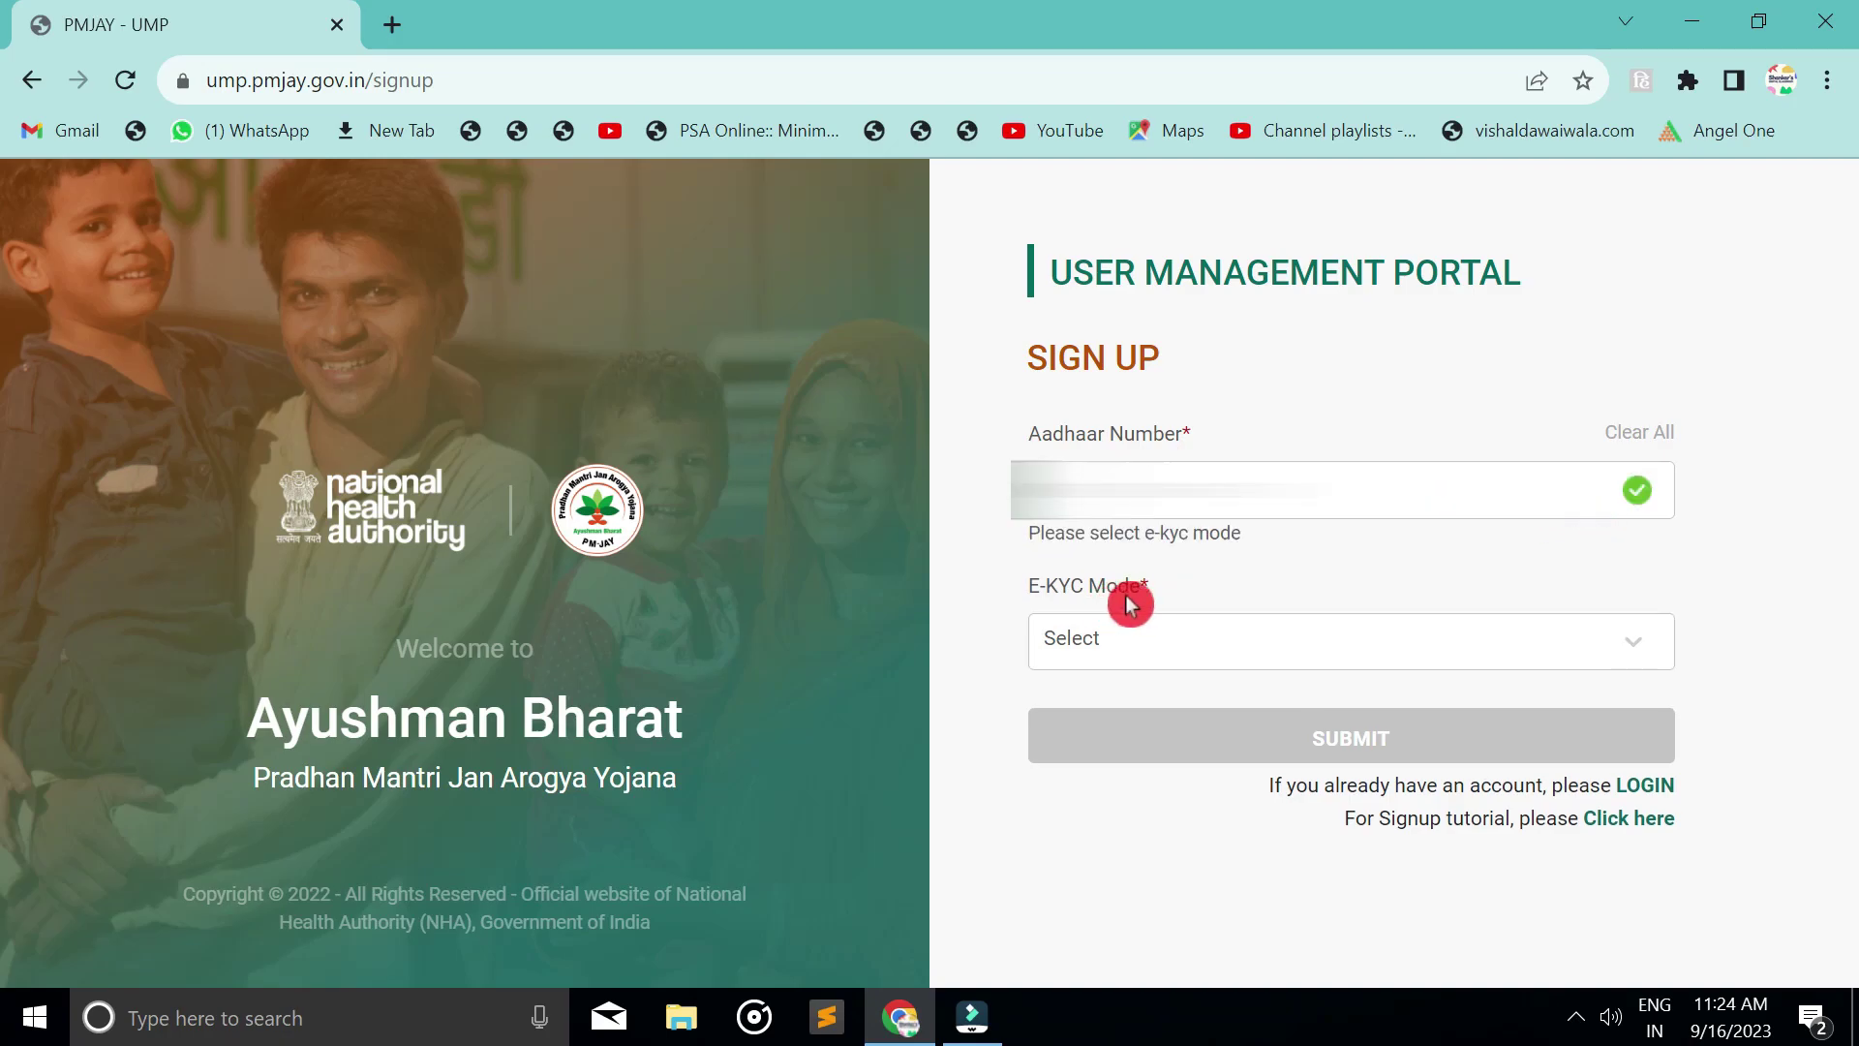
Choose Aadhaar OTP as the E-KYC mode and allow the Aadhaar information-sharing consent
left_click(1131, 641)
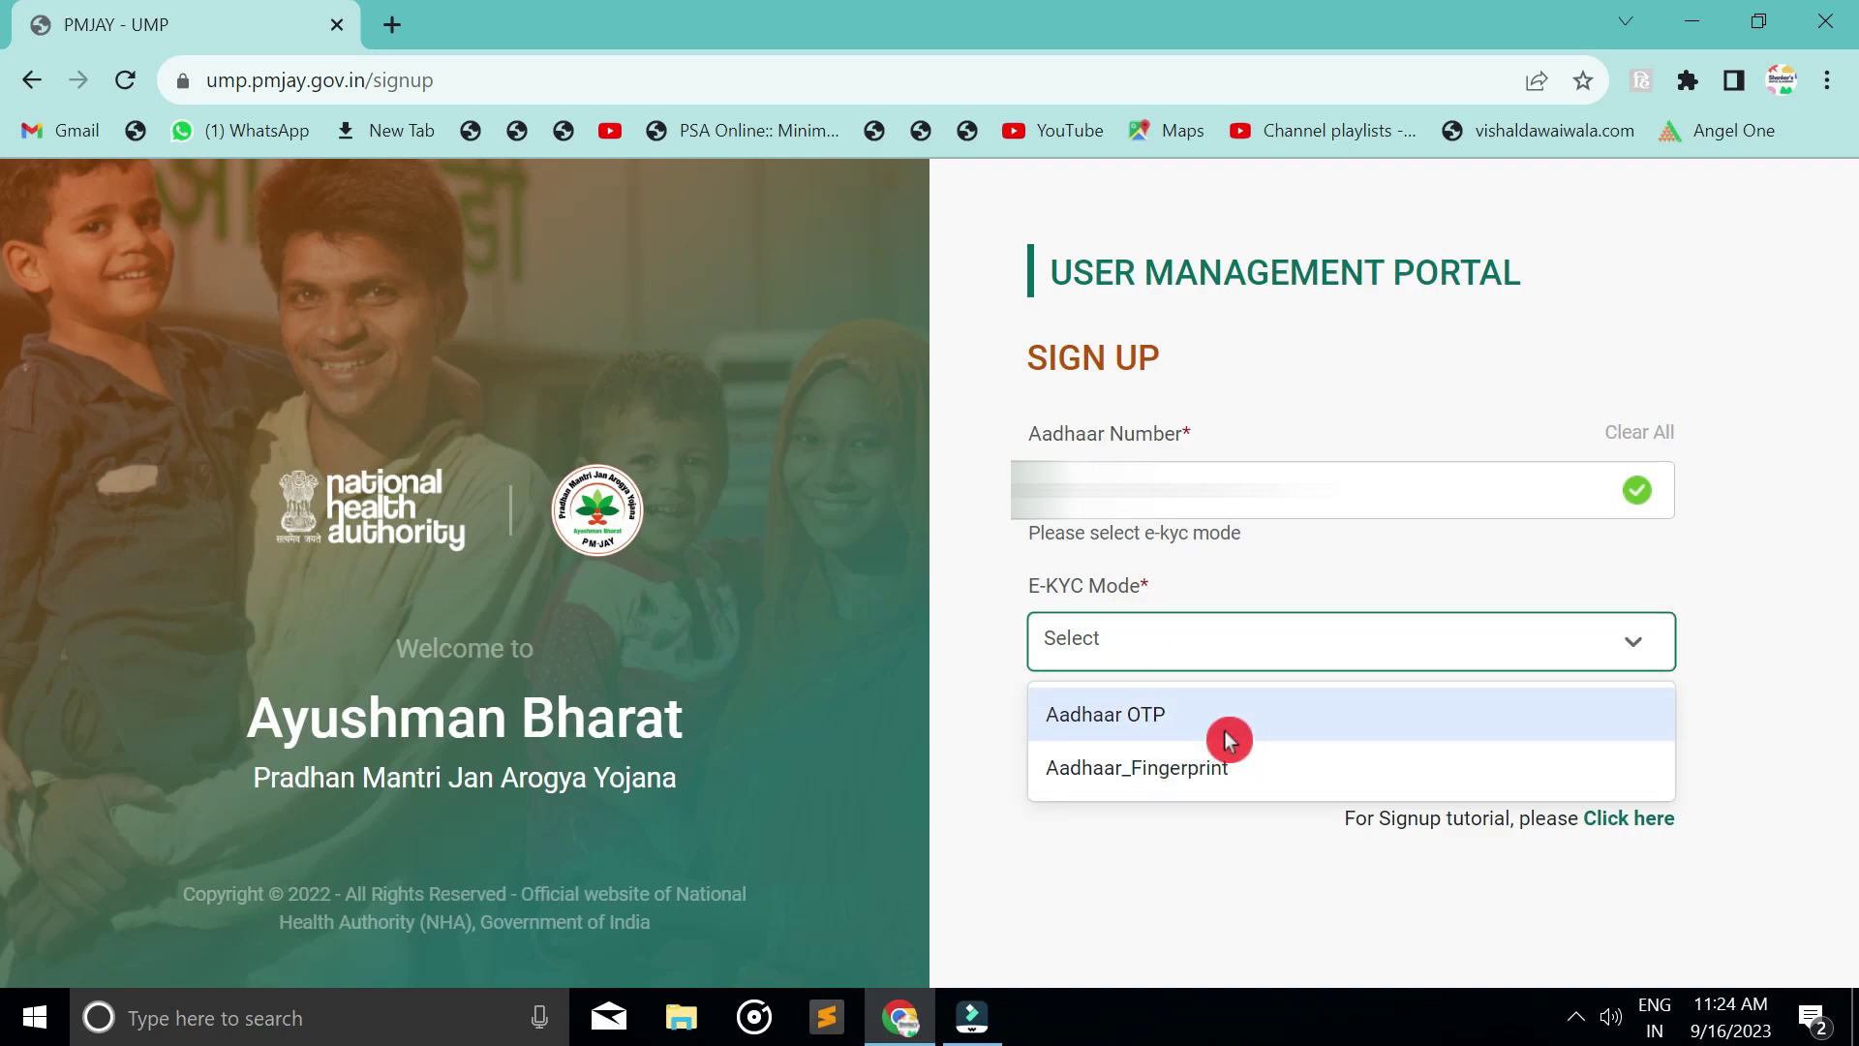
left_click(1160, 721)
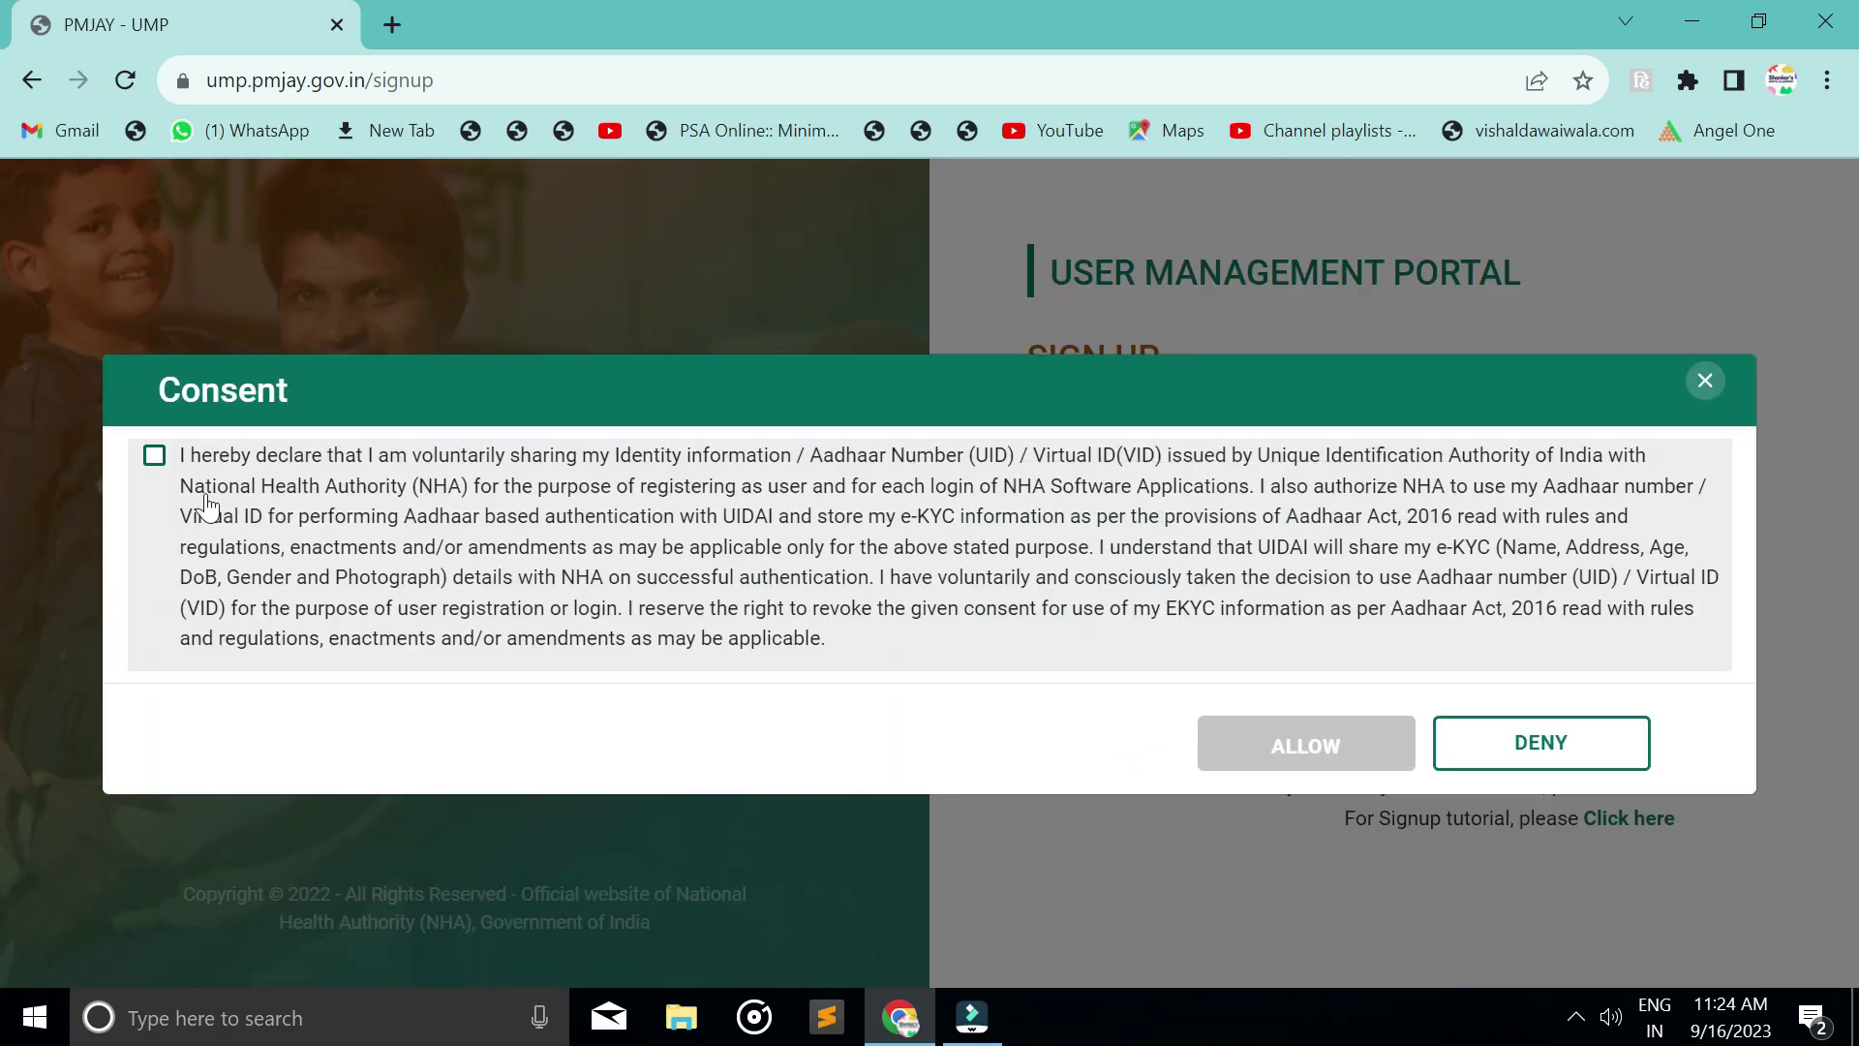
left_click(157, 461)
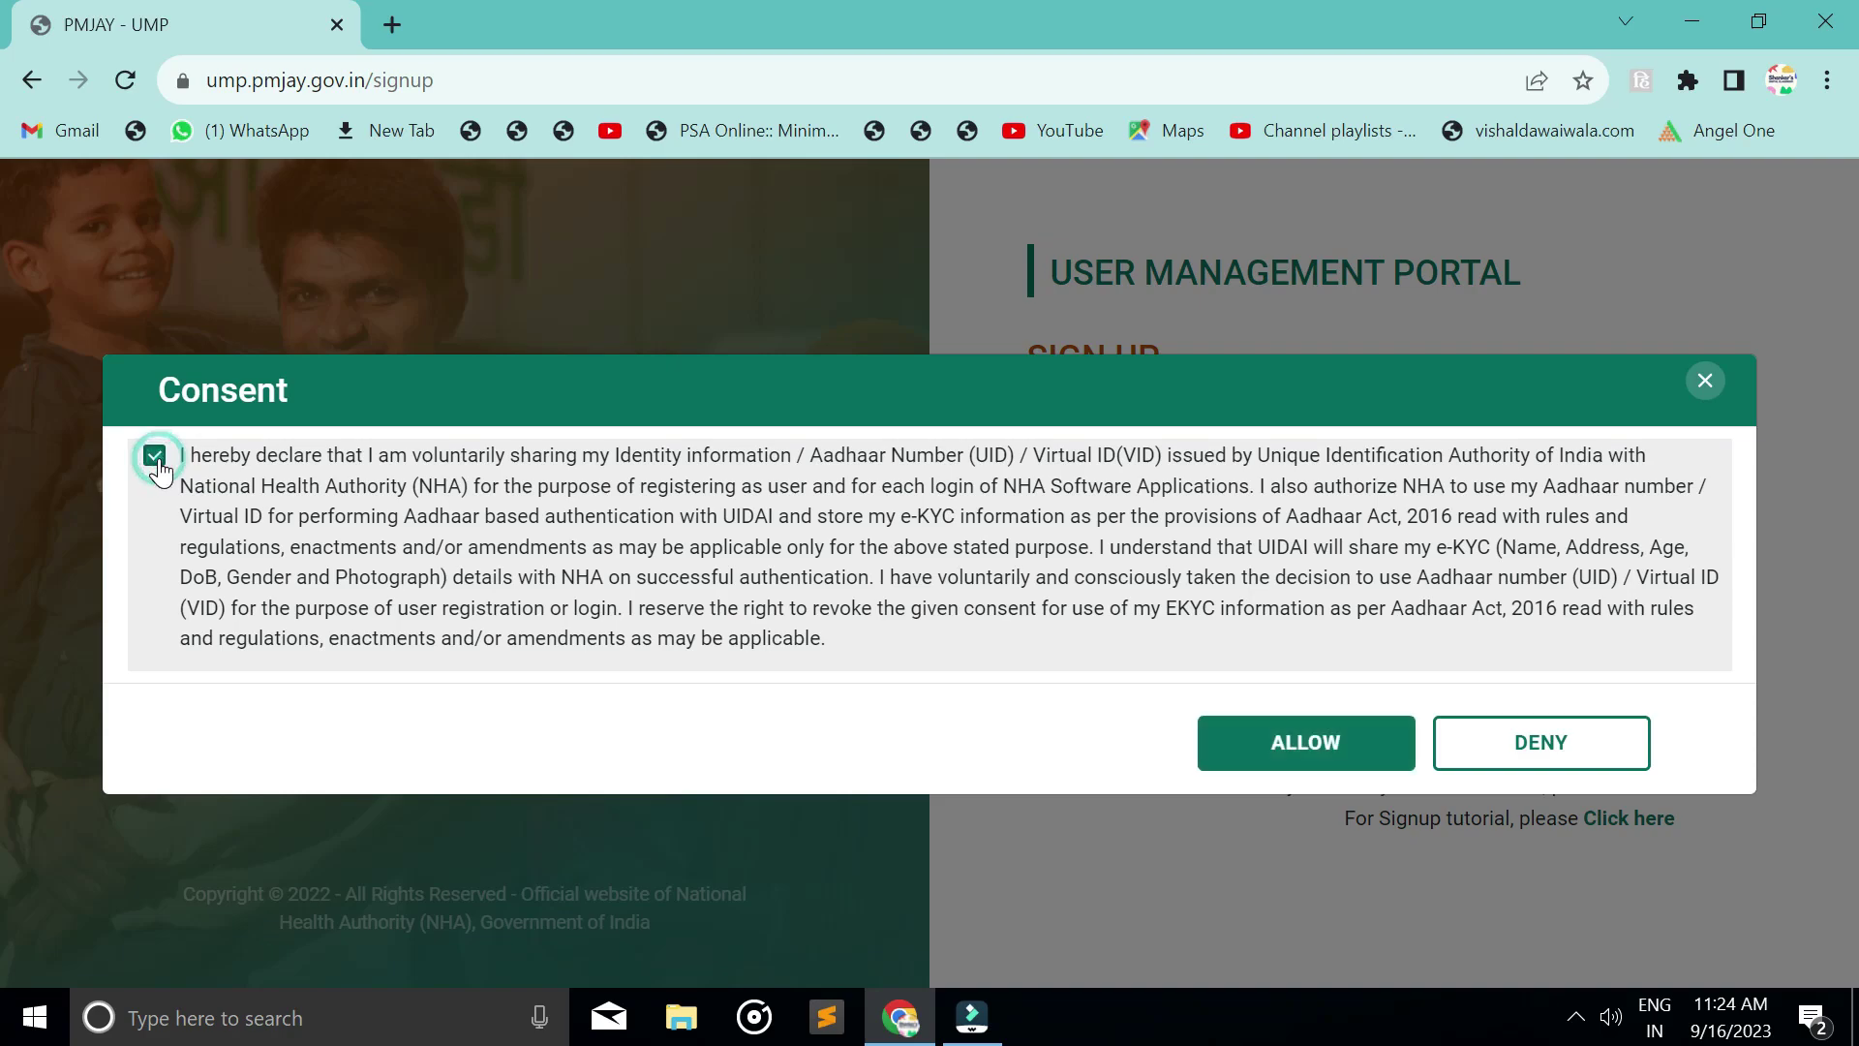
left_click(1298, 743)
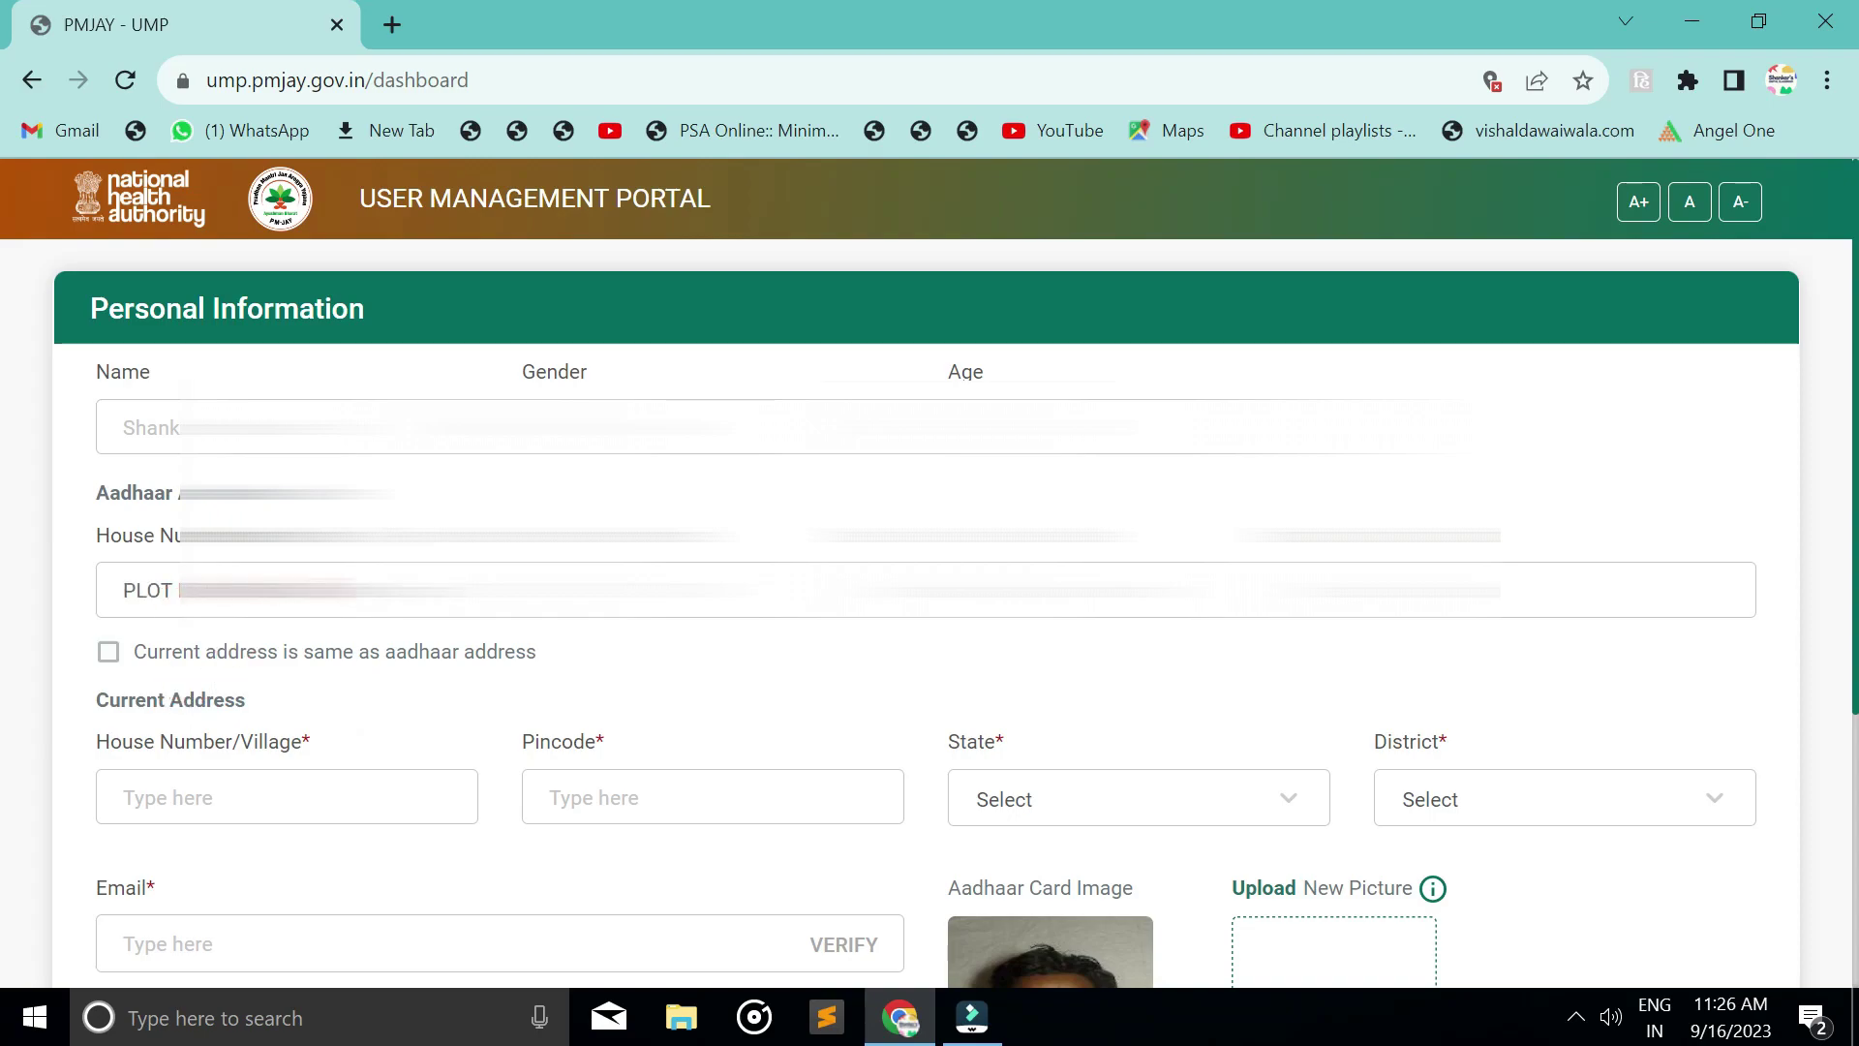
Mark the current address as same as the Aadhaar address and verify the email through the link in the registration mail
left_click(110, 654)
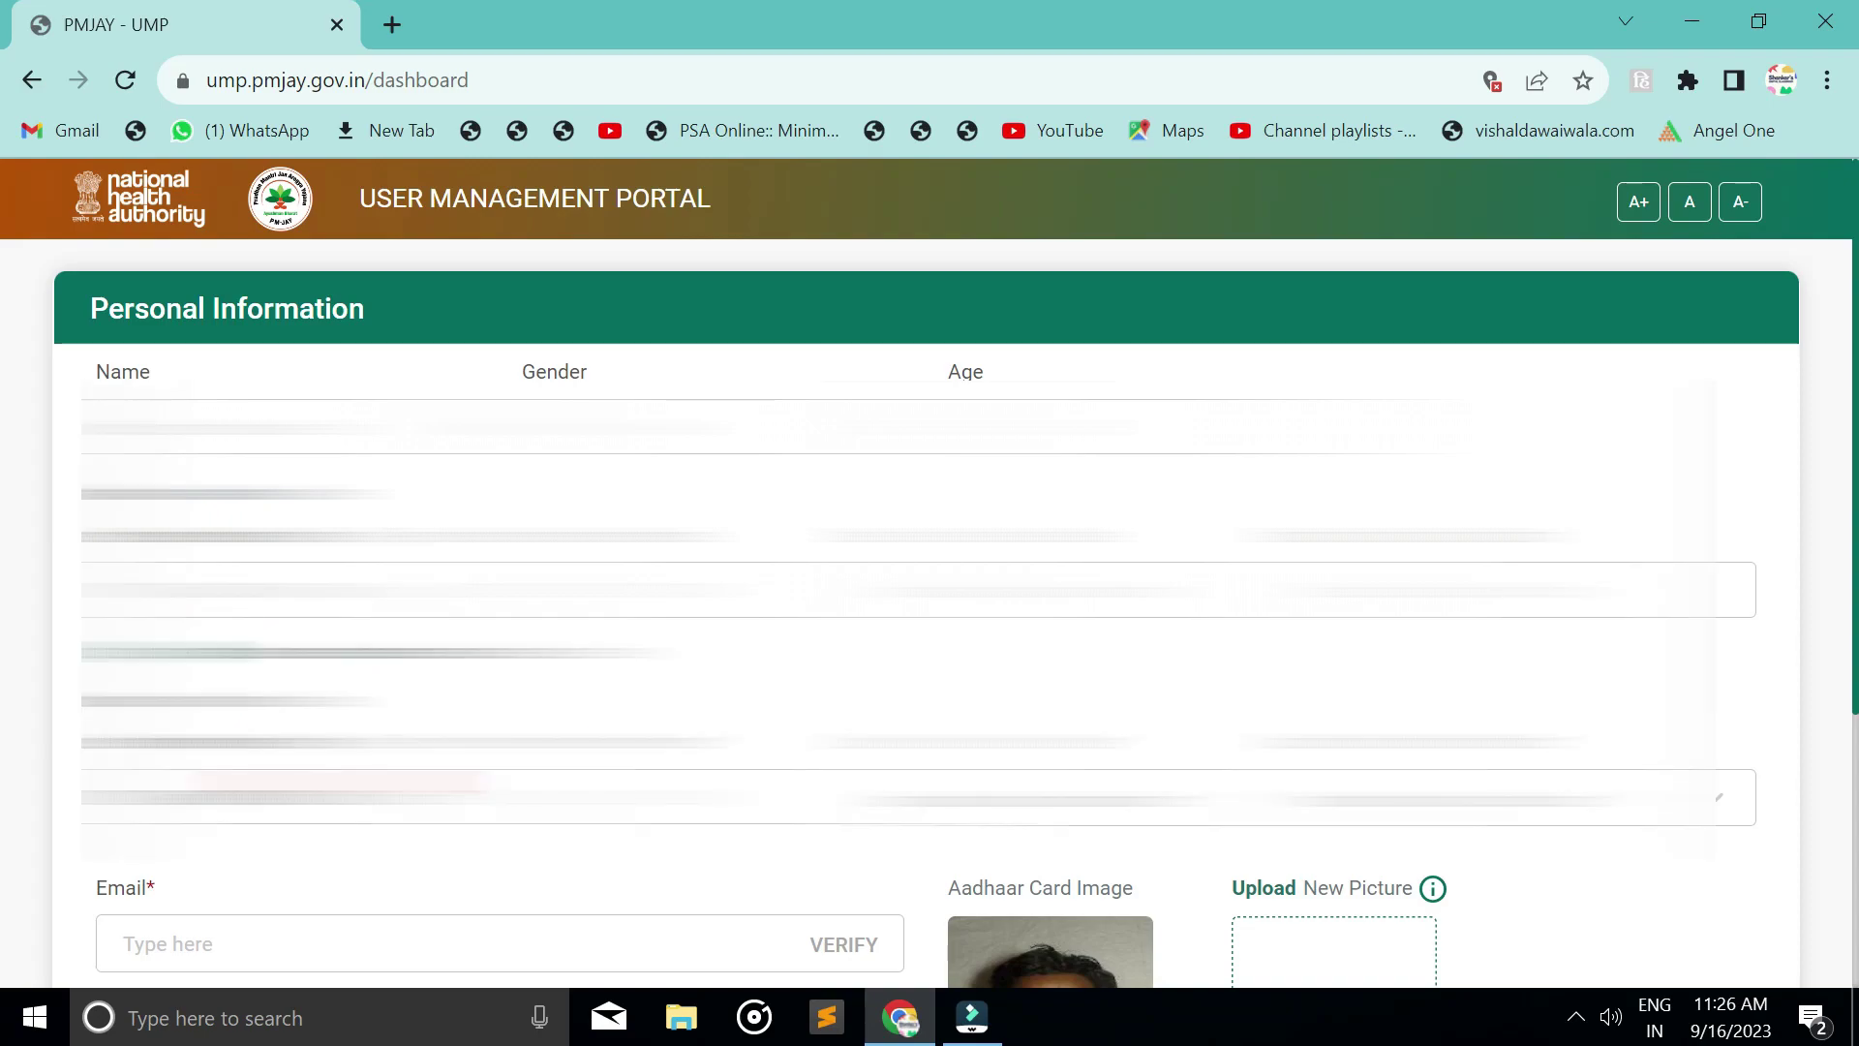
scroll(125, 494, "down", 4)
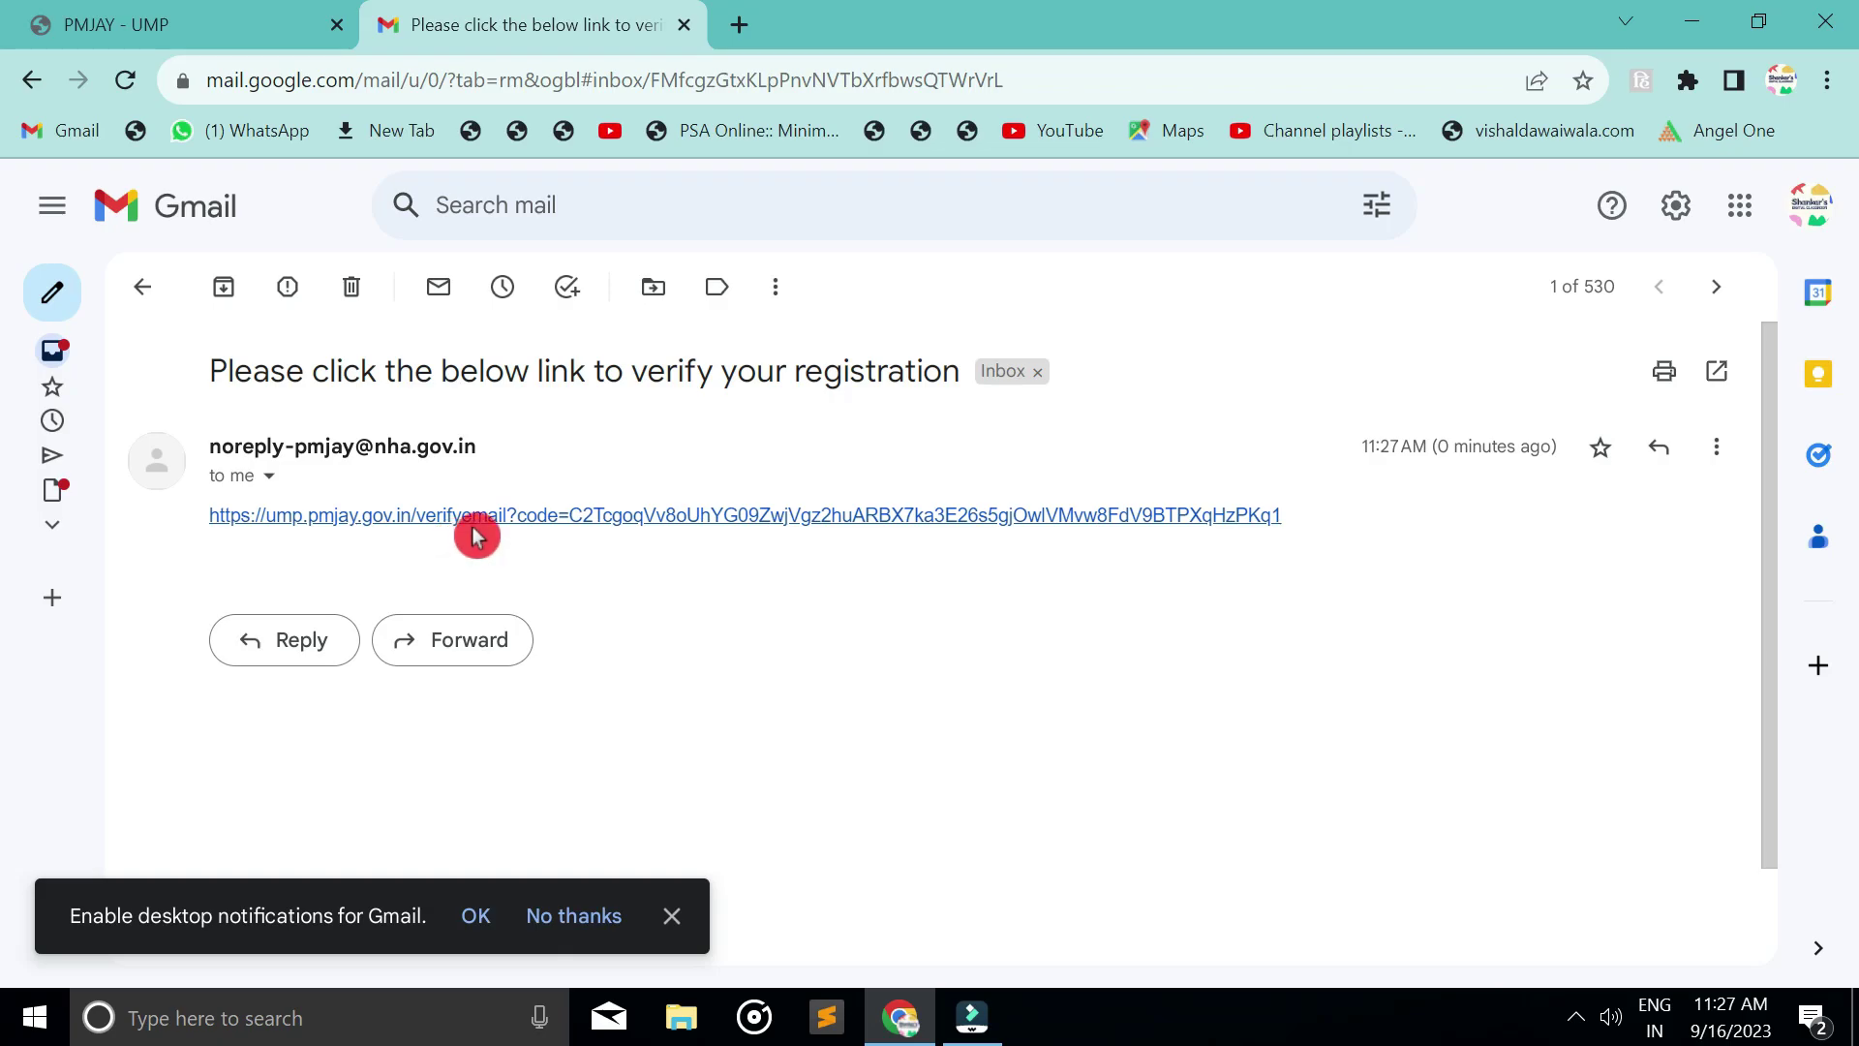
left_click(485, 533)
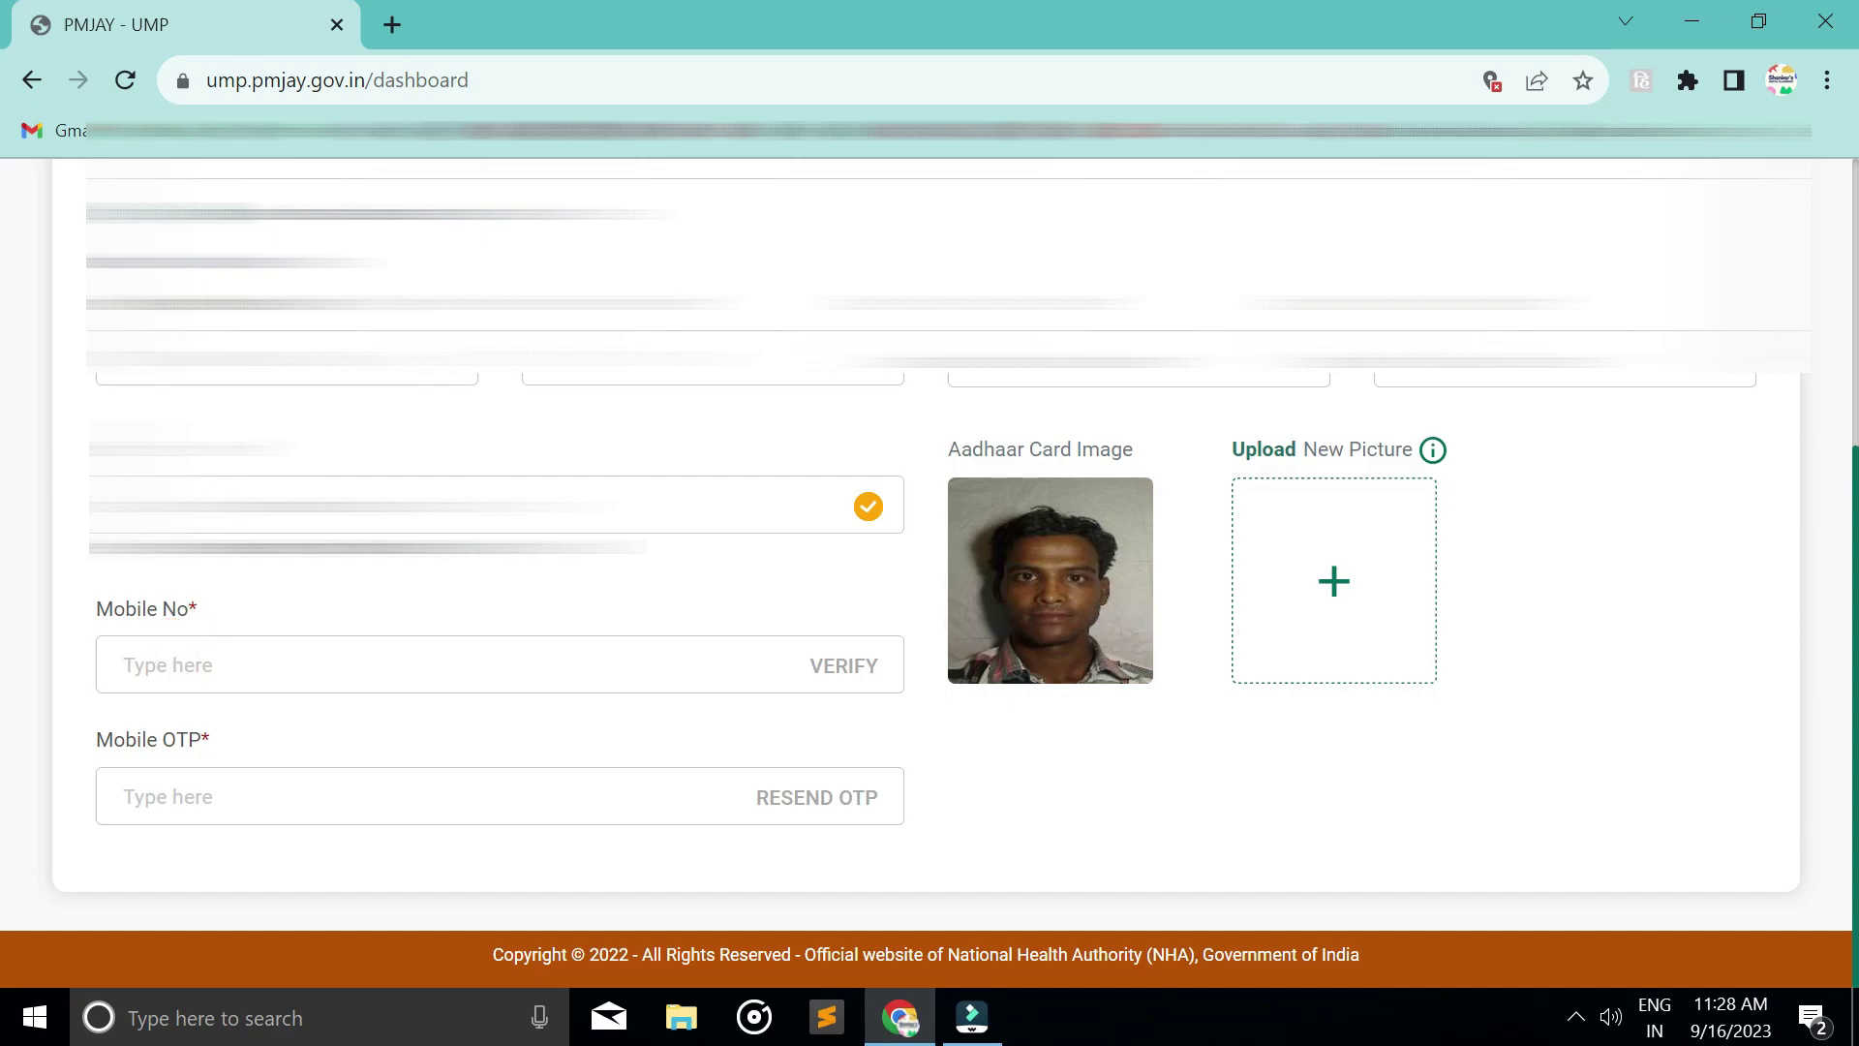
Request verification of the mobile number and enter the received code as Mobile OTP
left_click(846, 673)
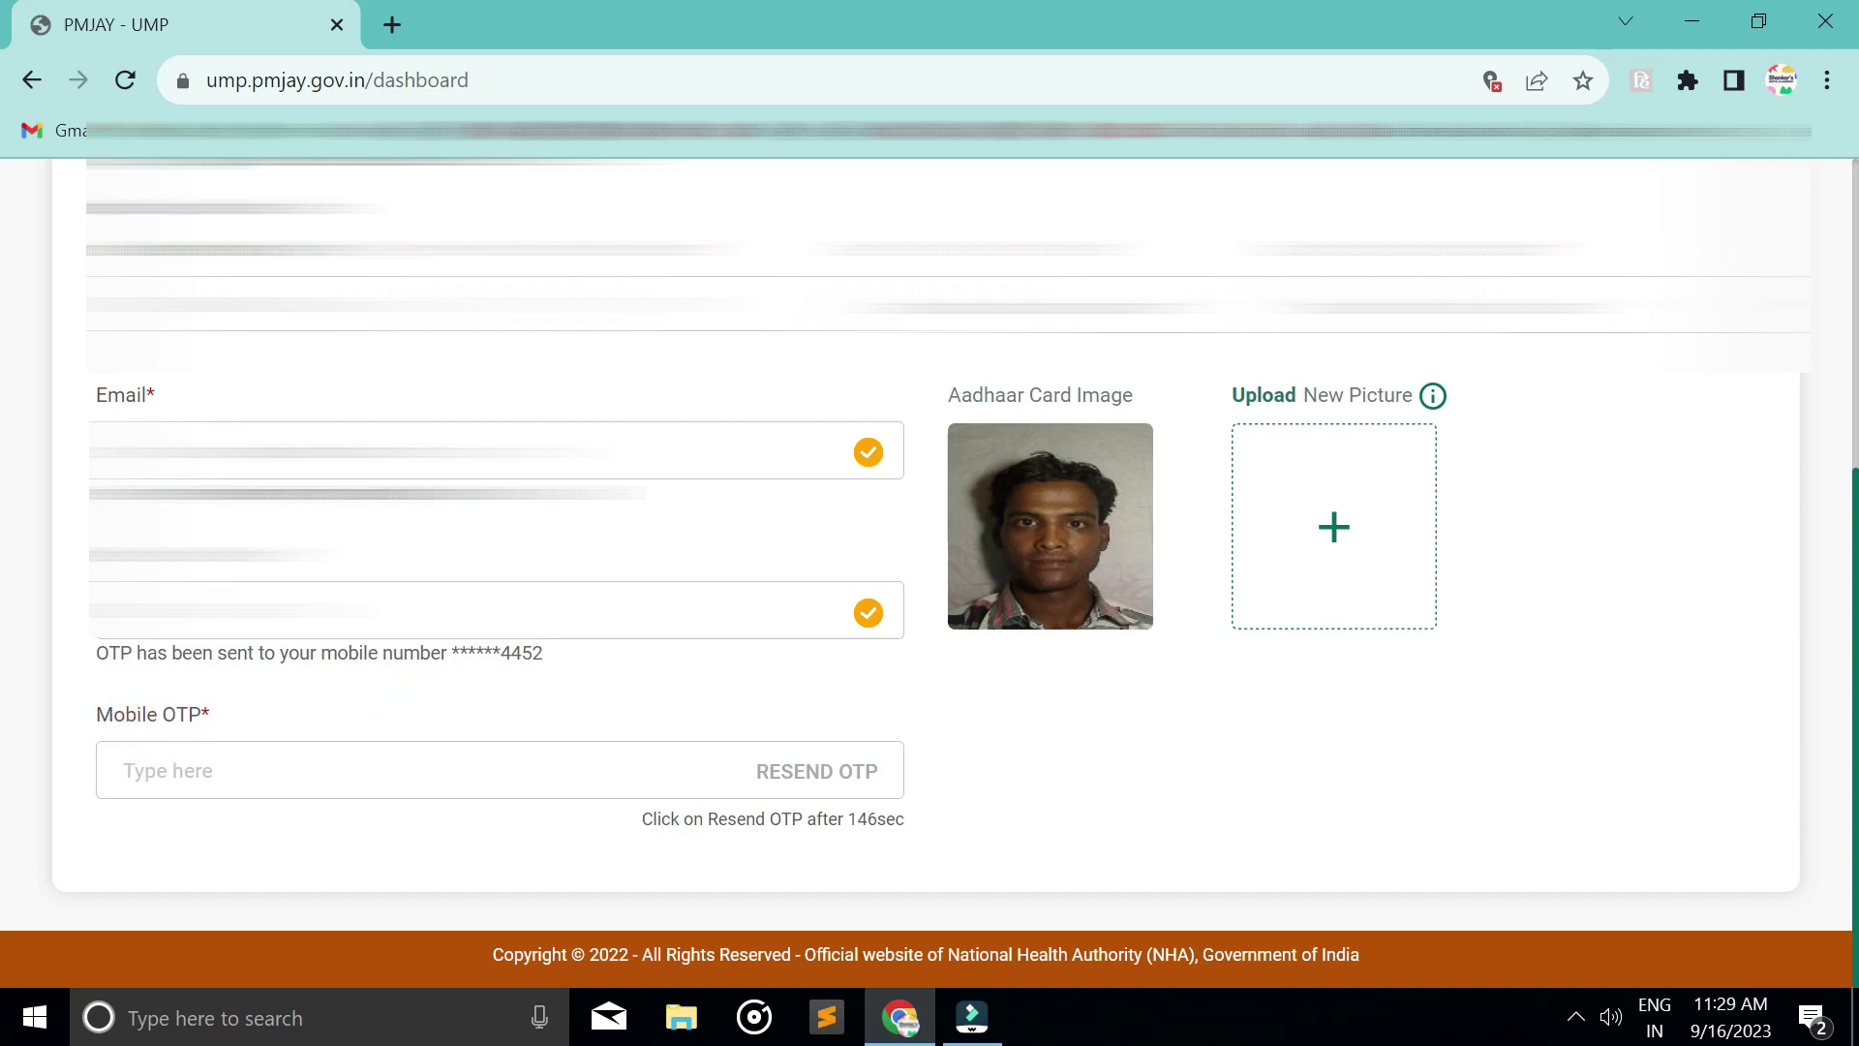
key("ctrl+v")
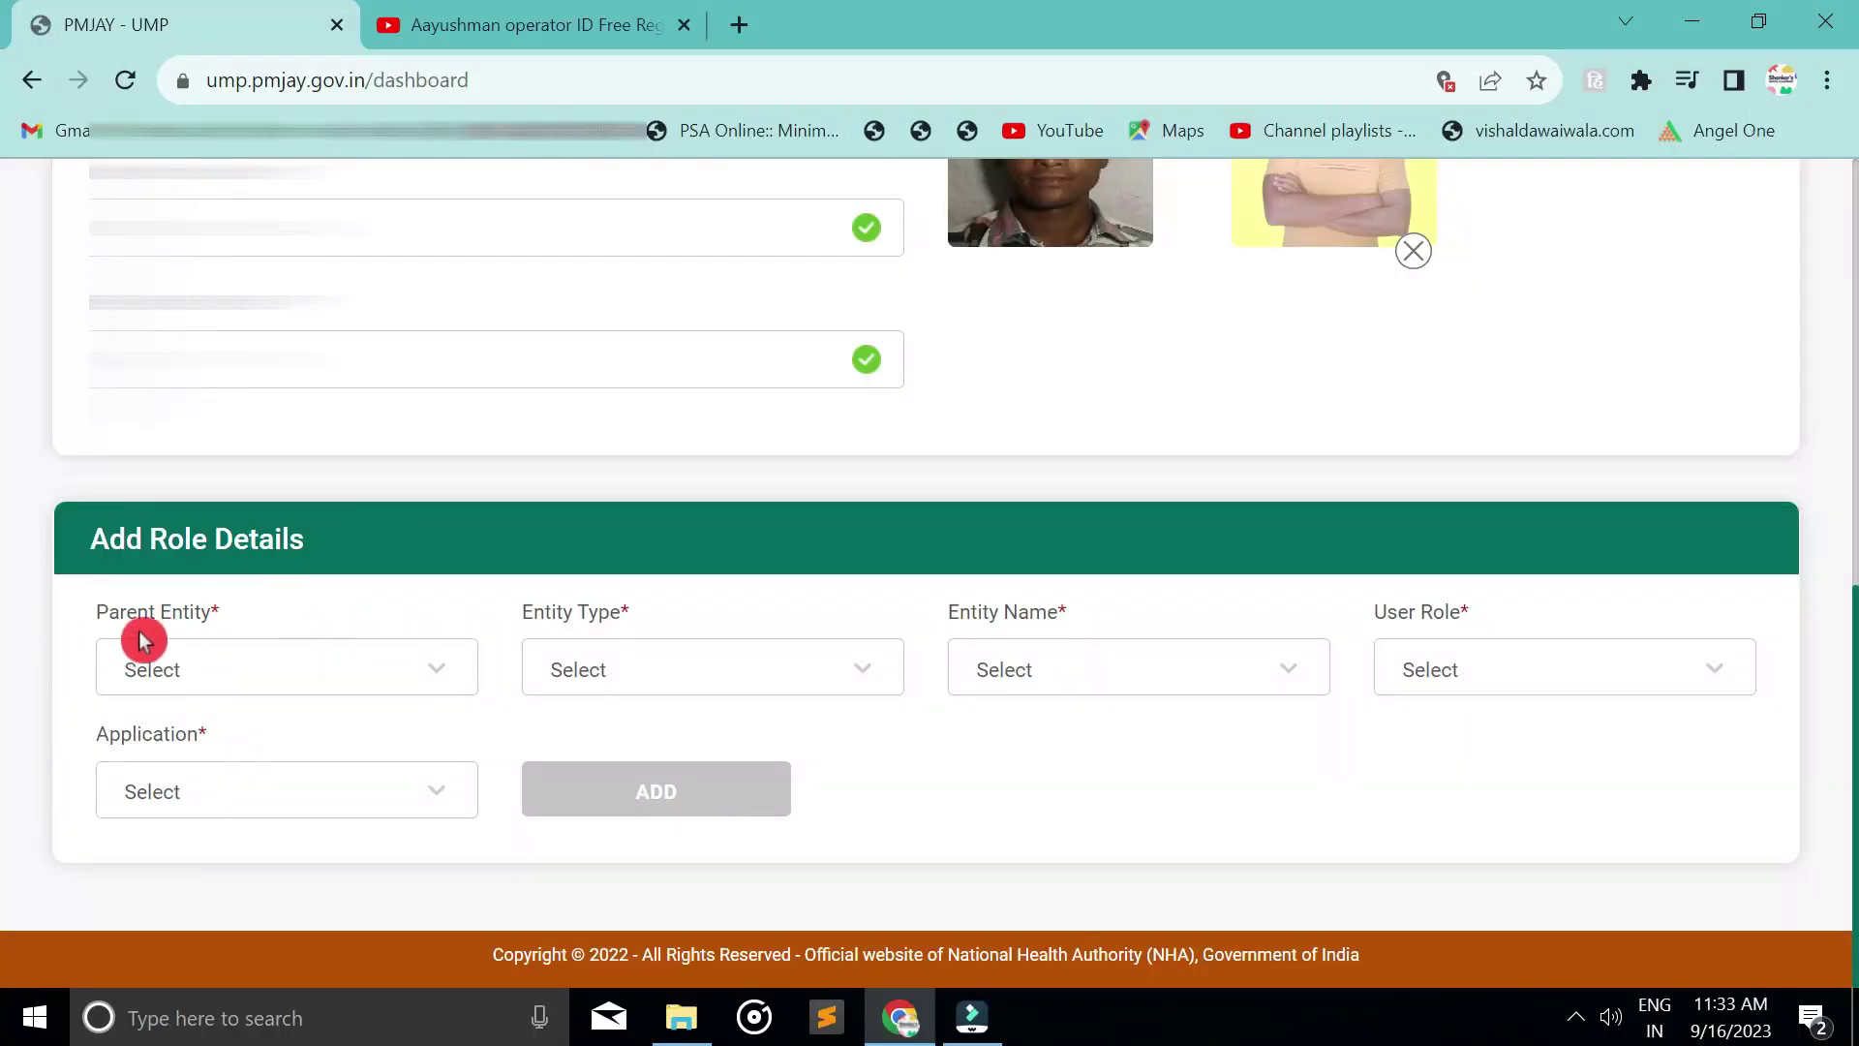
Set the Parent Entity to SHA JH in Add Role Details
left_click(264, 672)
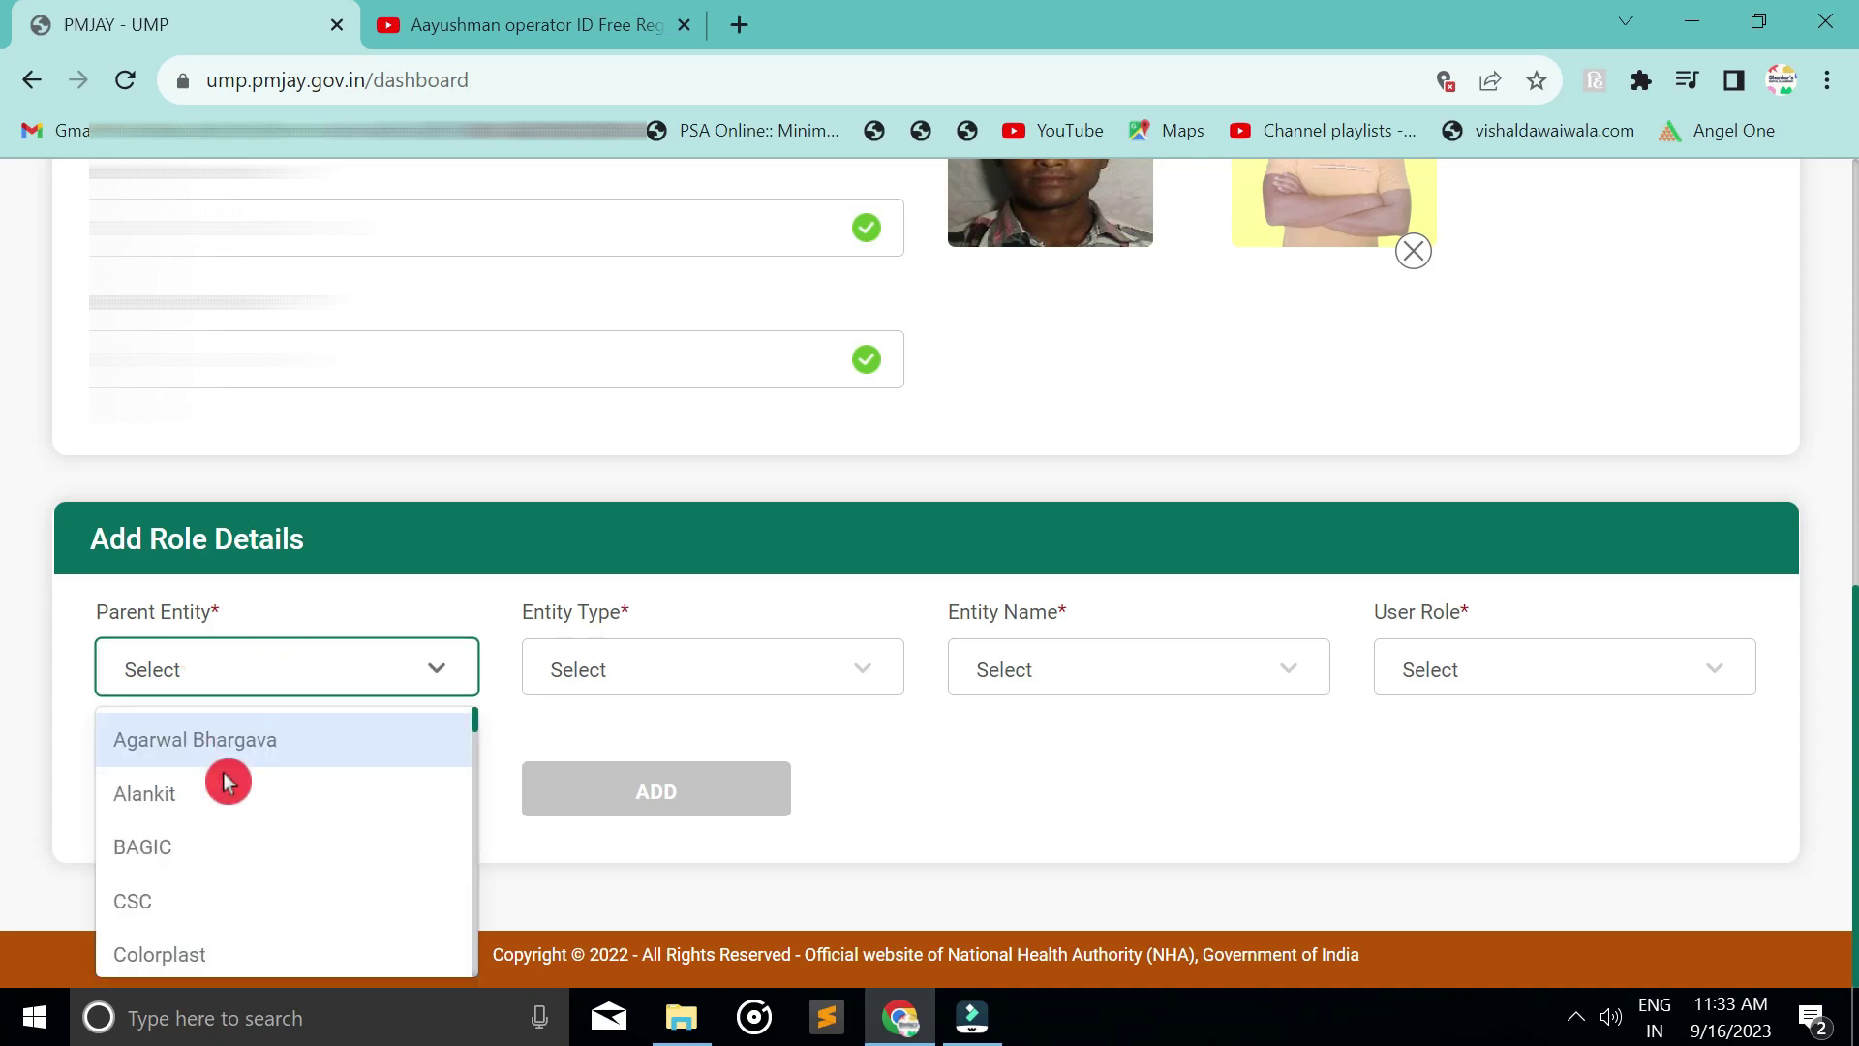
scroll(282, 888, "down", 5)
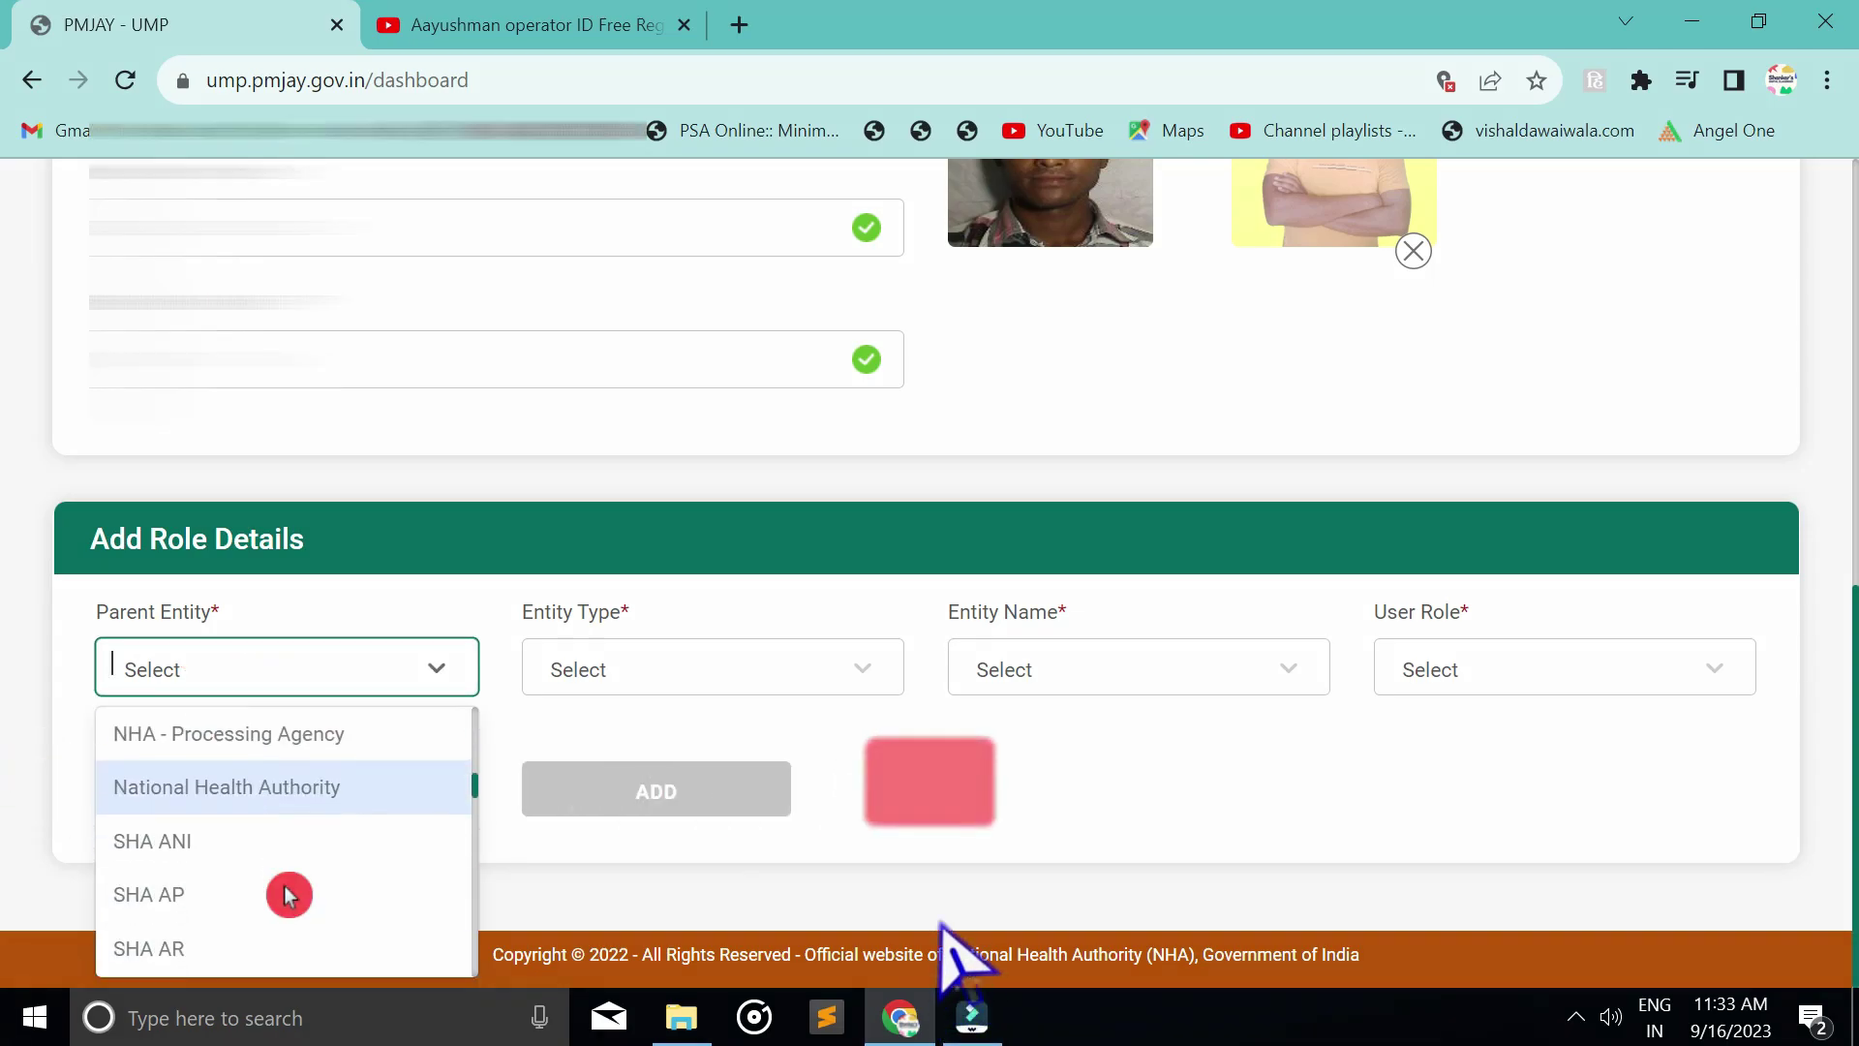
scroll(271, 876, "up", 1)
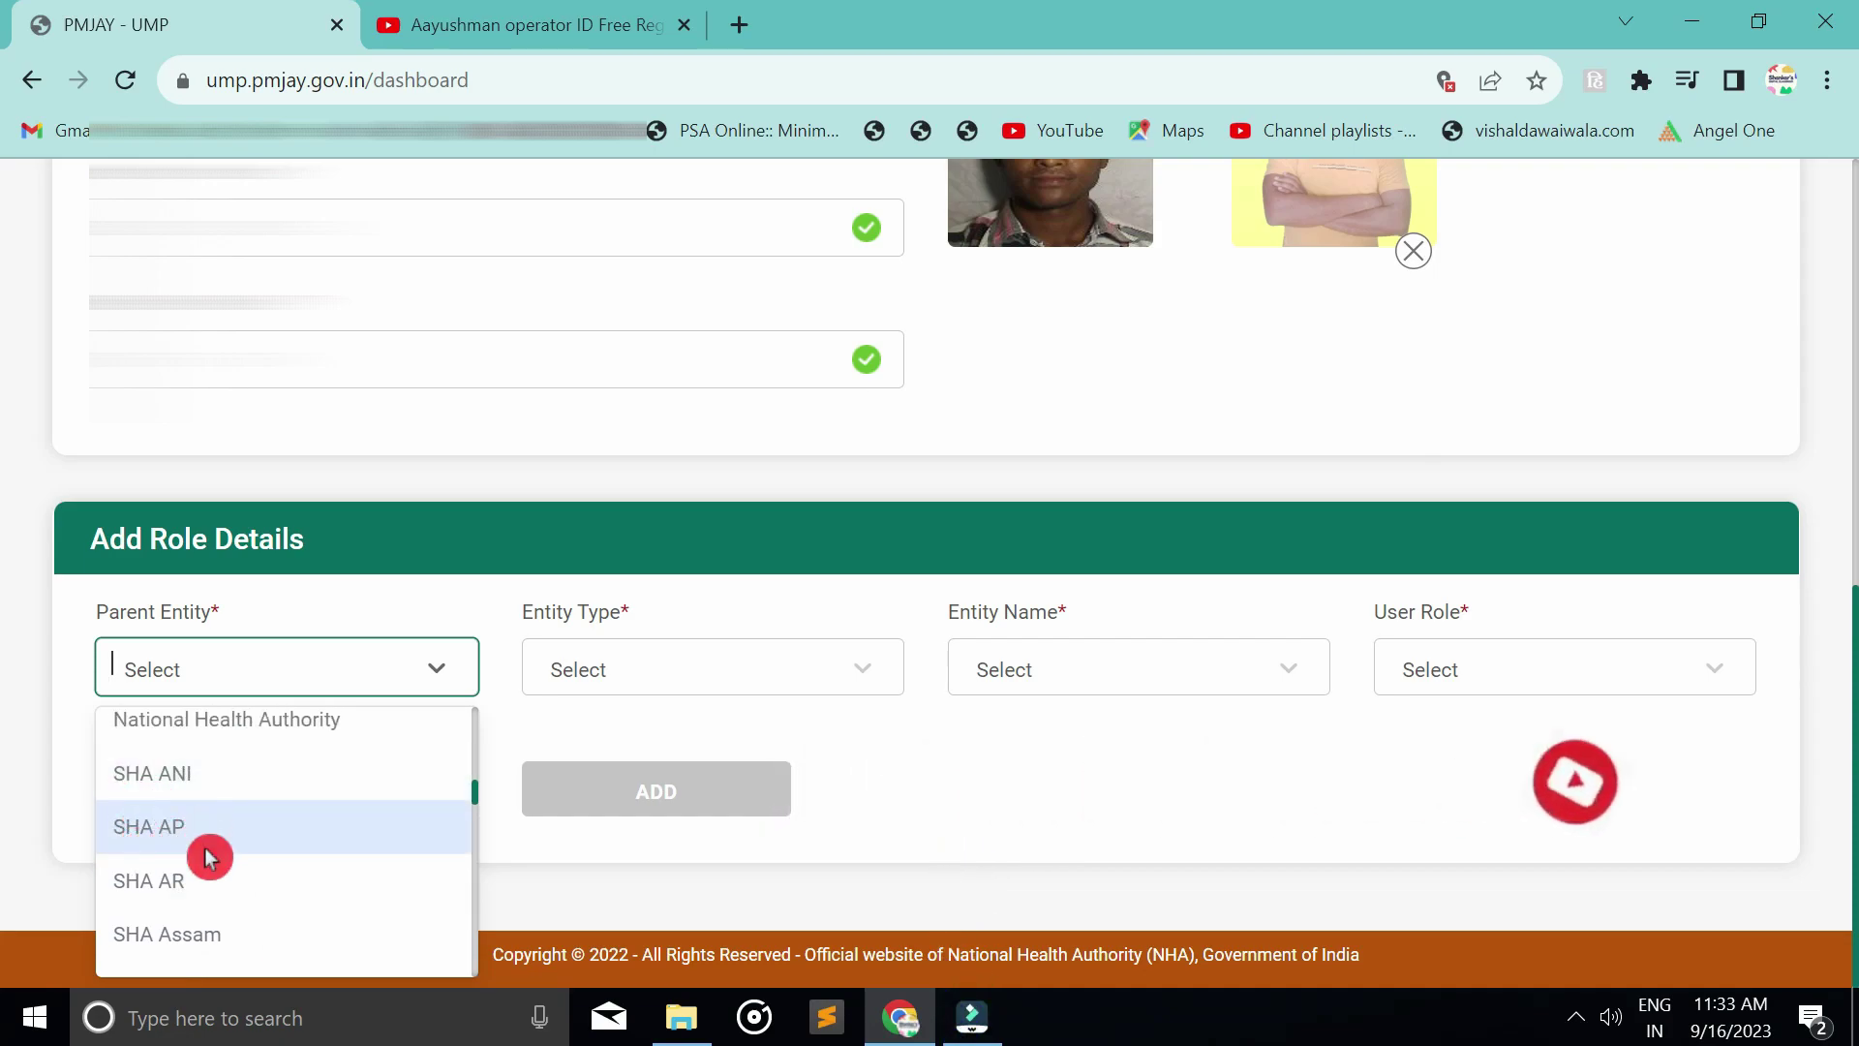
scroll(218, 872, "down", 2)
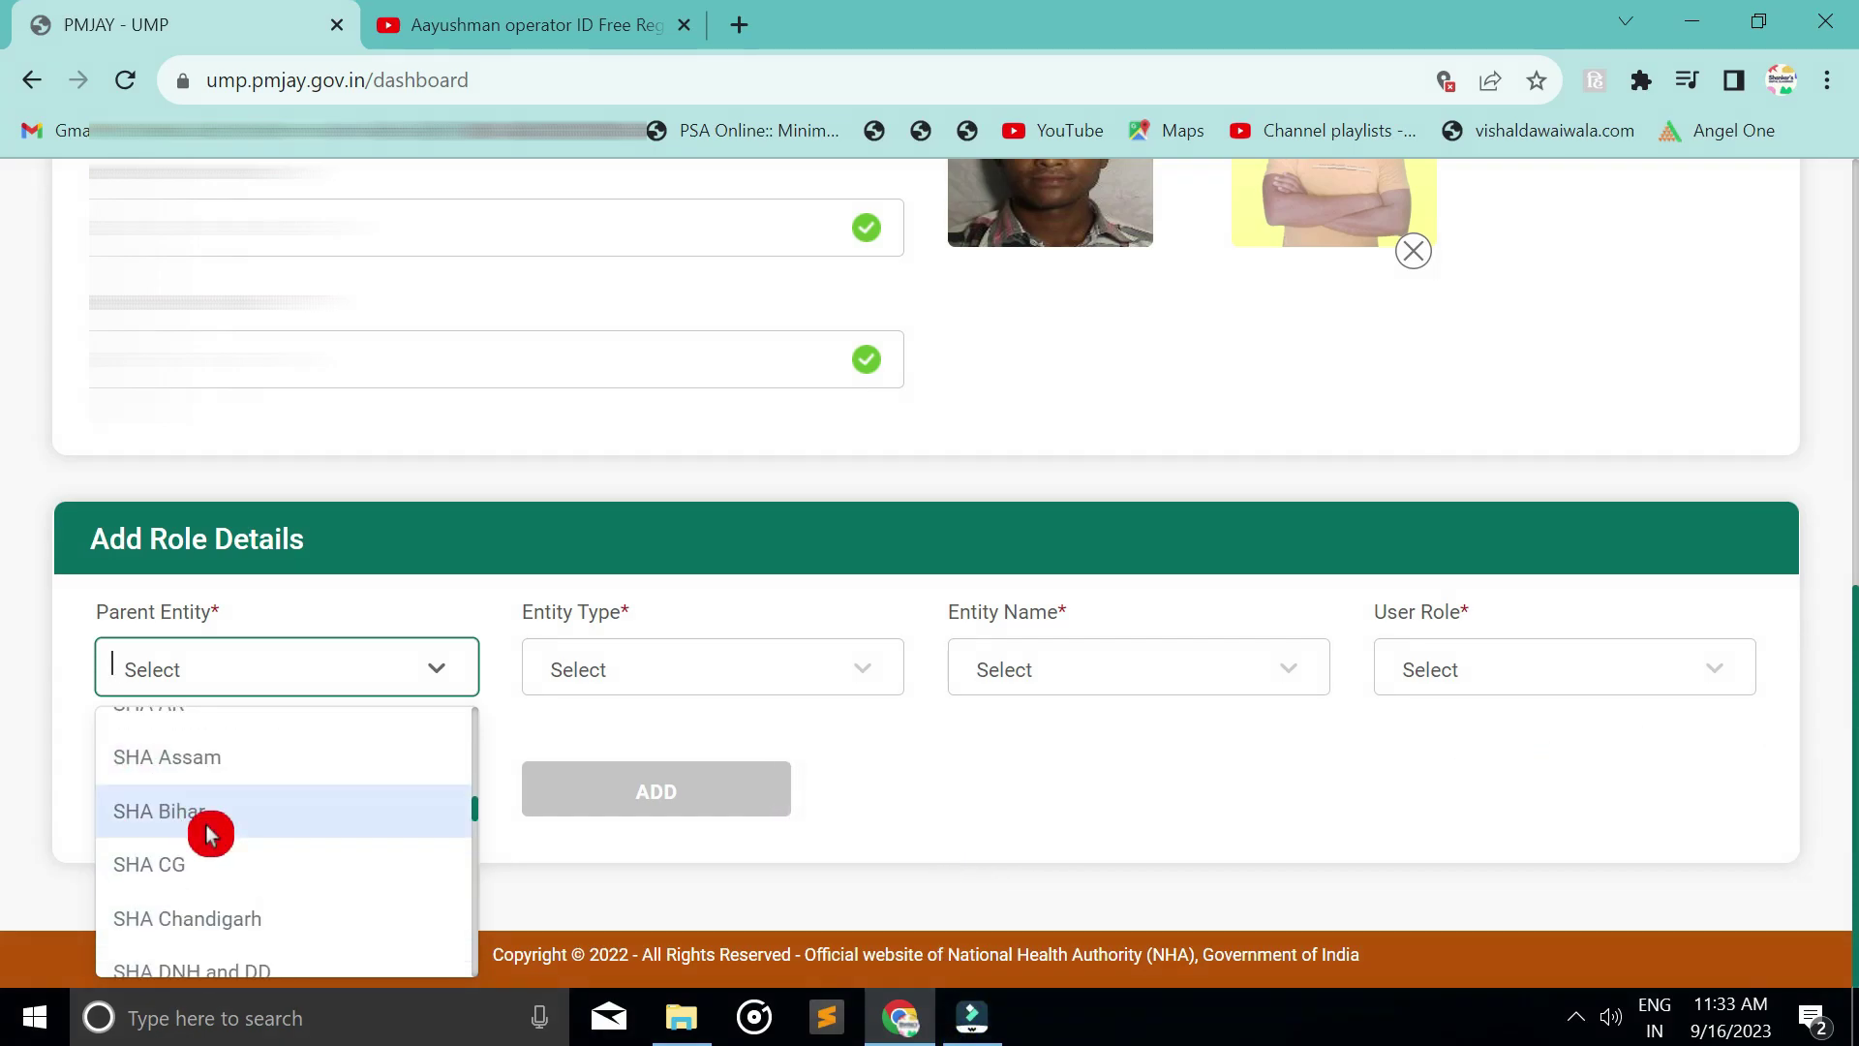
left_click(242, 920)
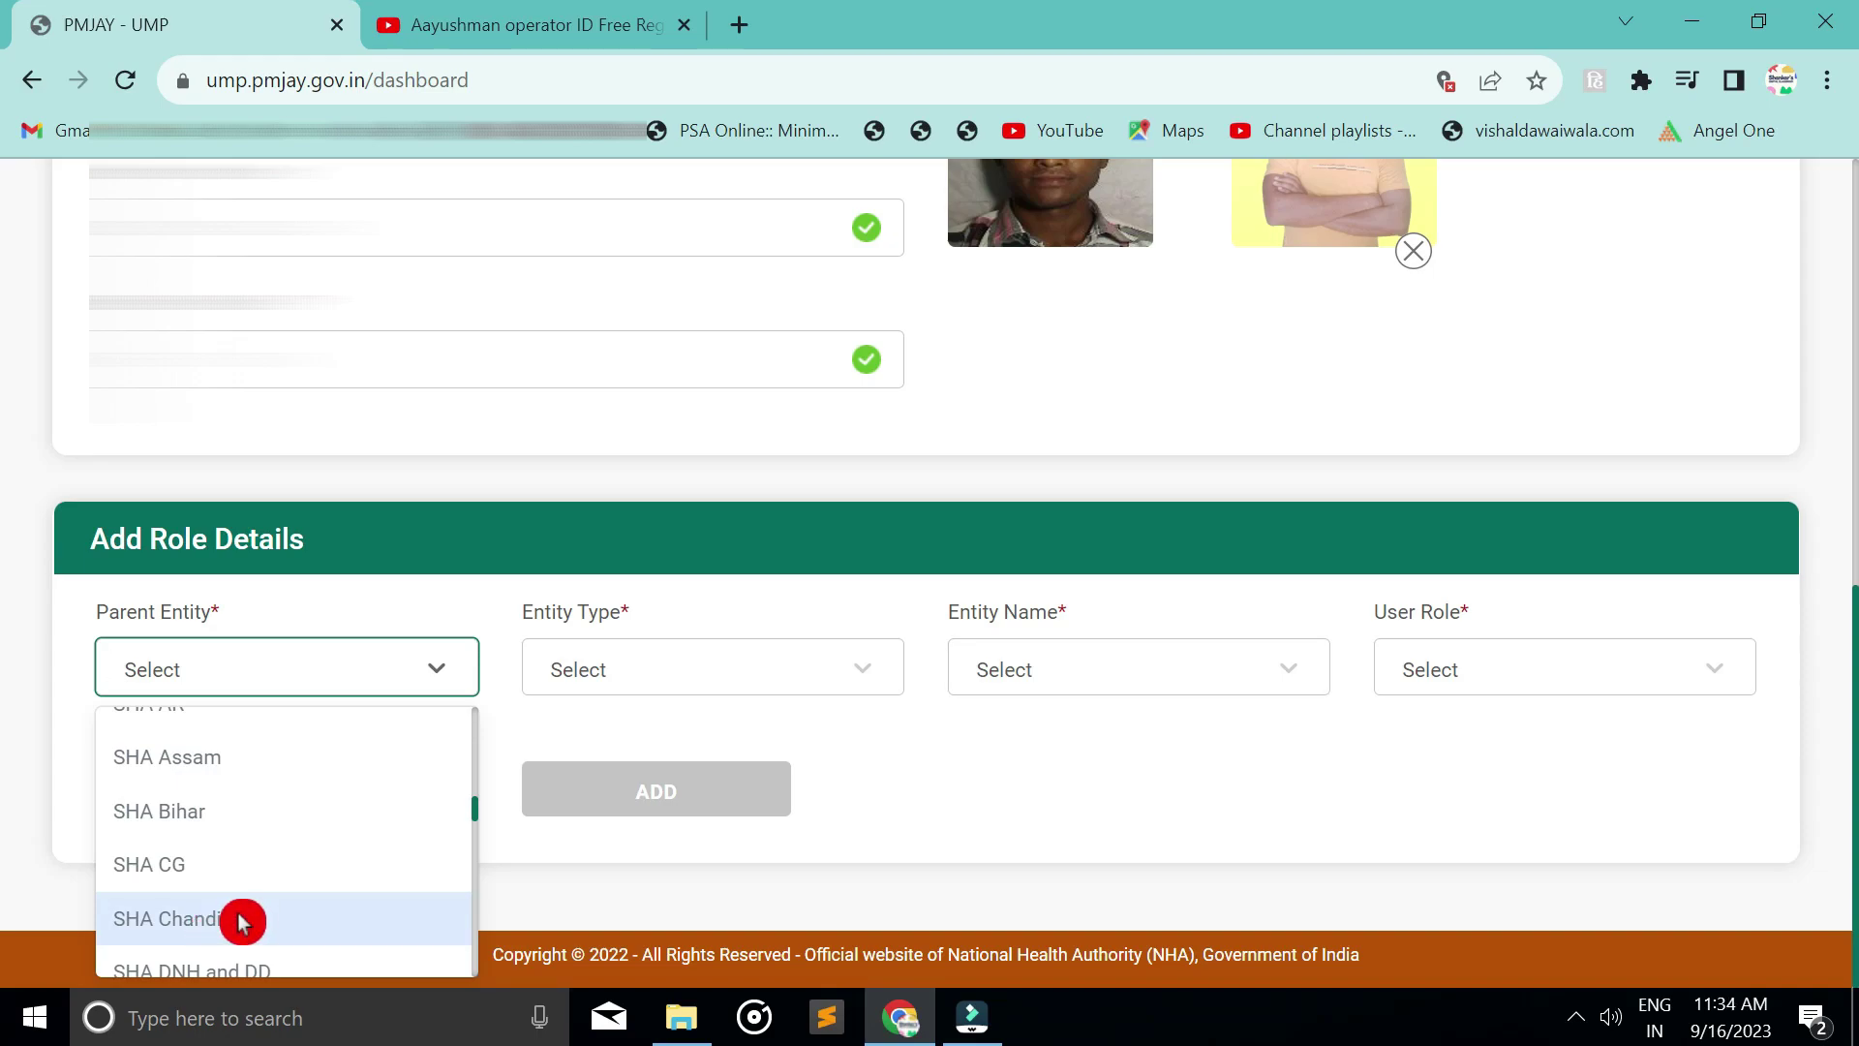
scroll(242, 920, "down", 4)
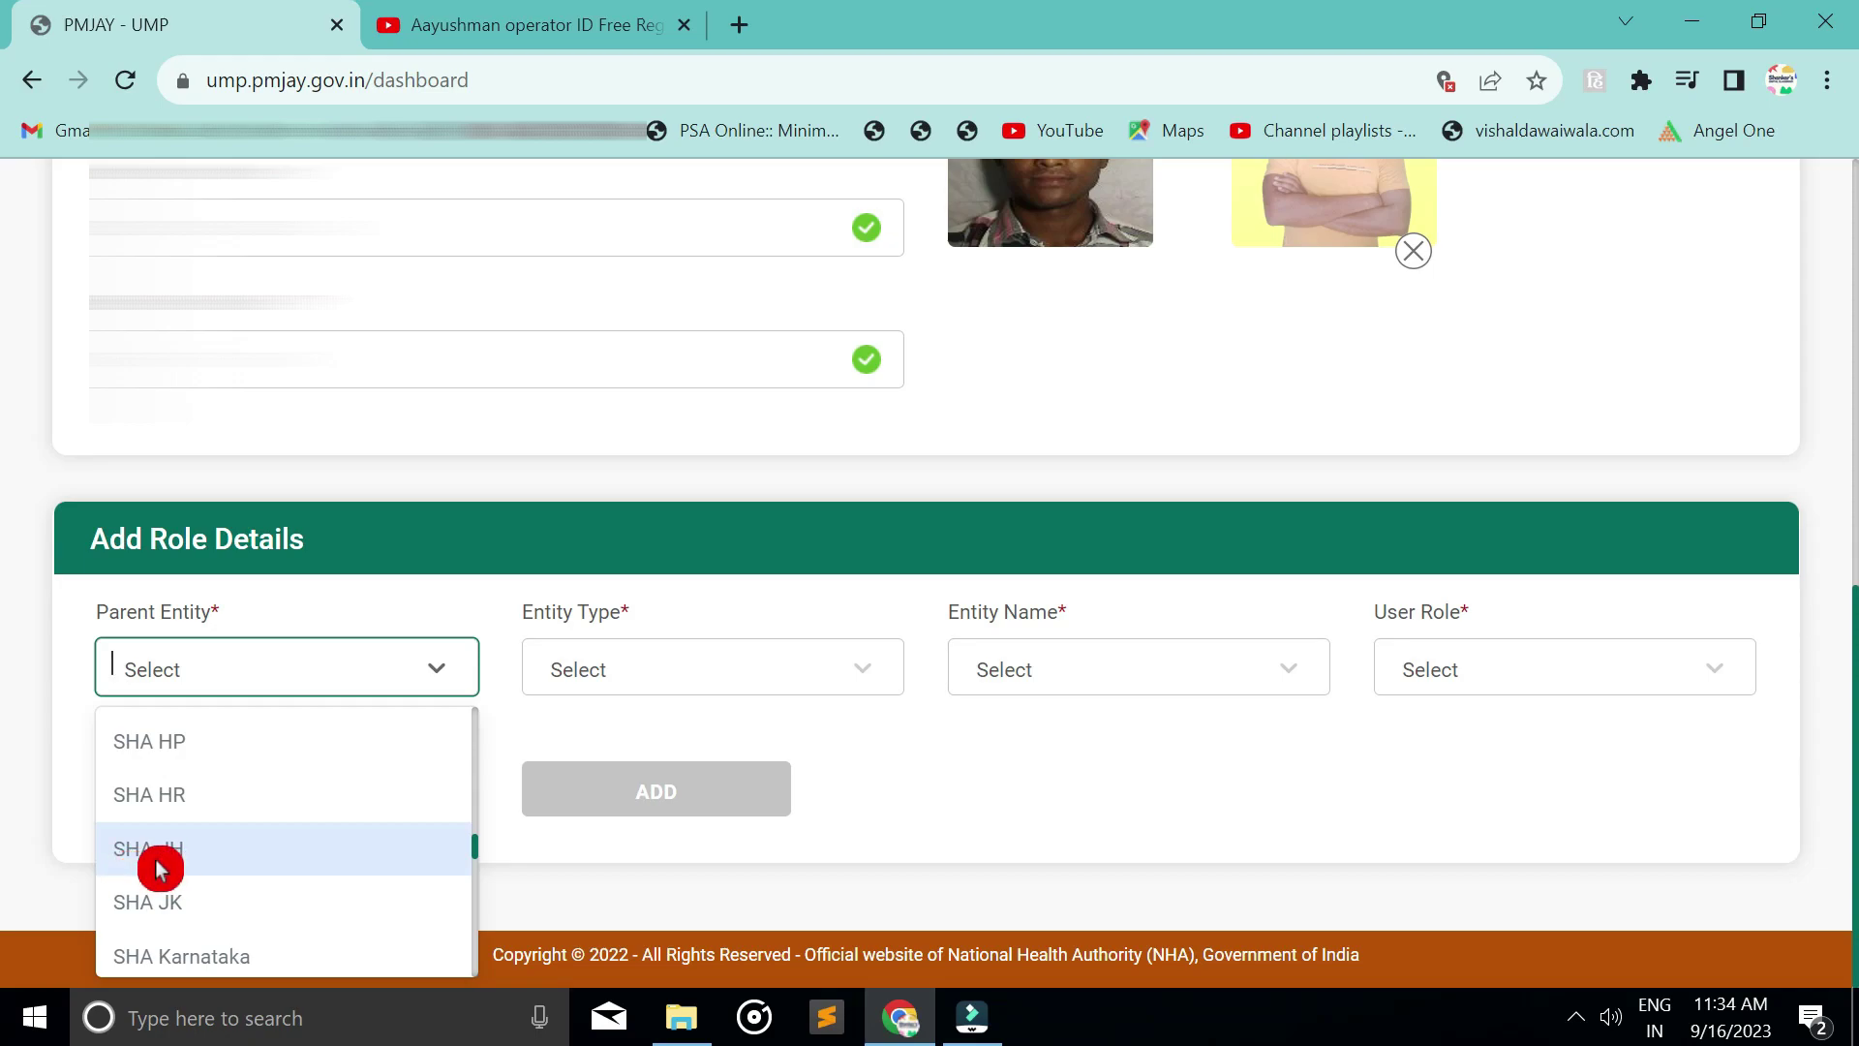
left_click(160, 867)
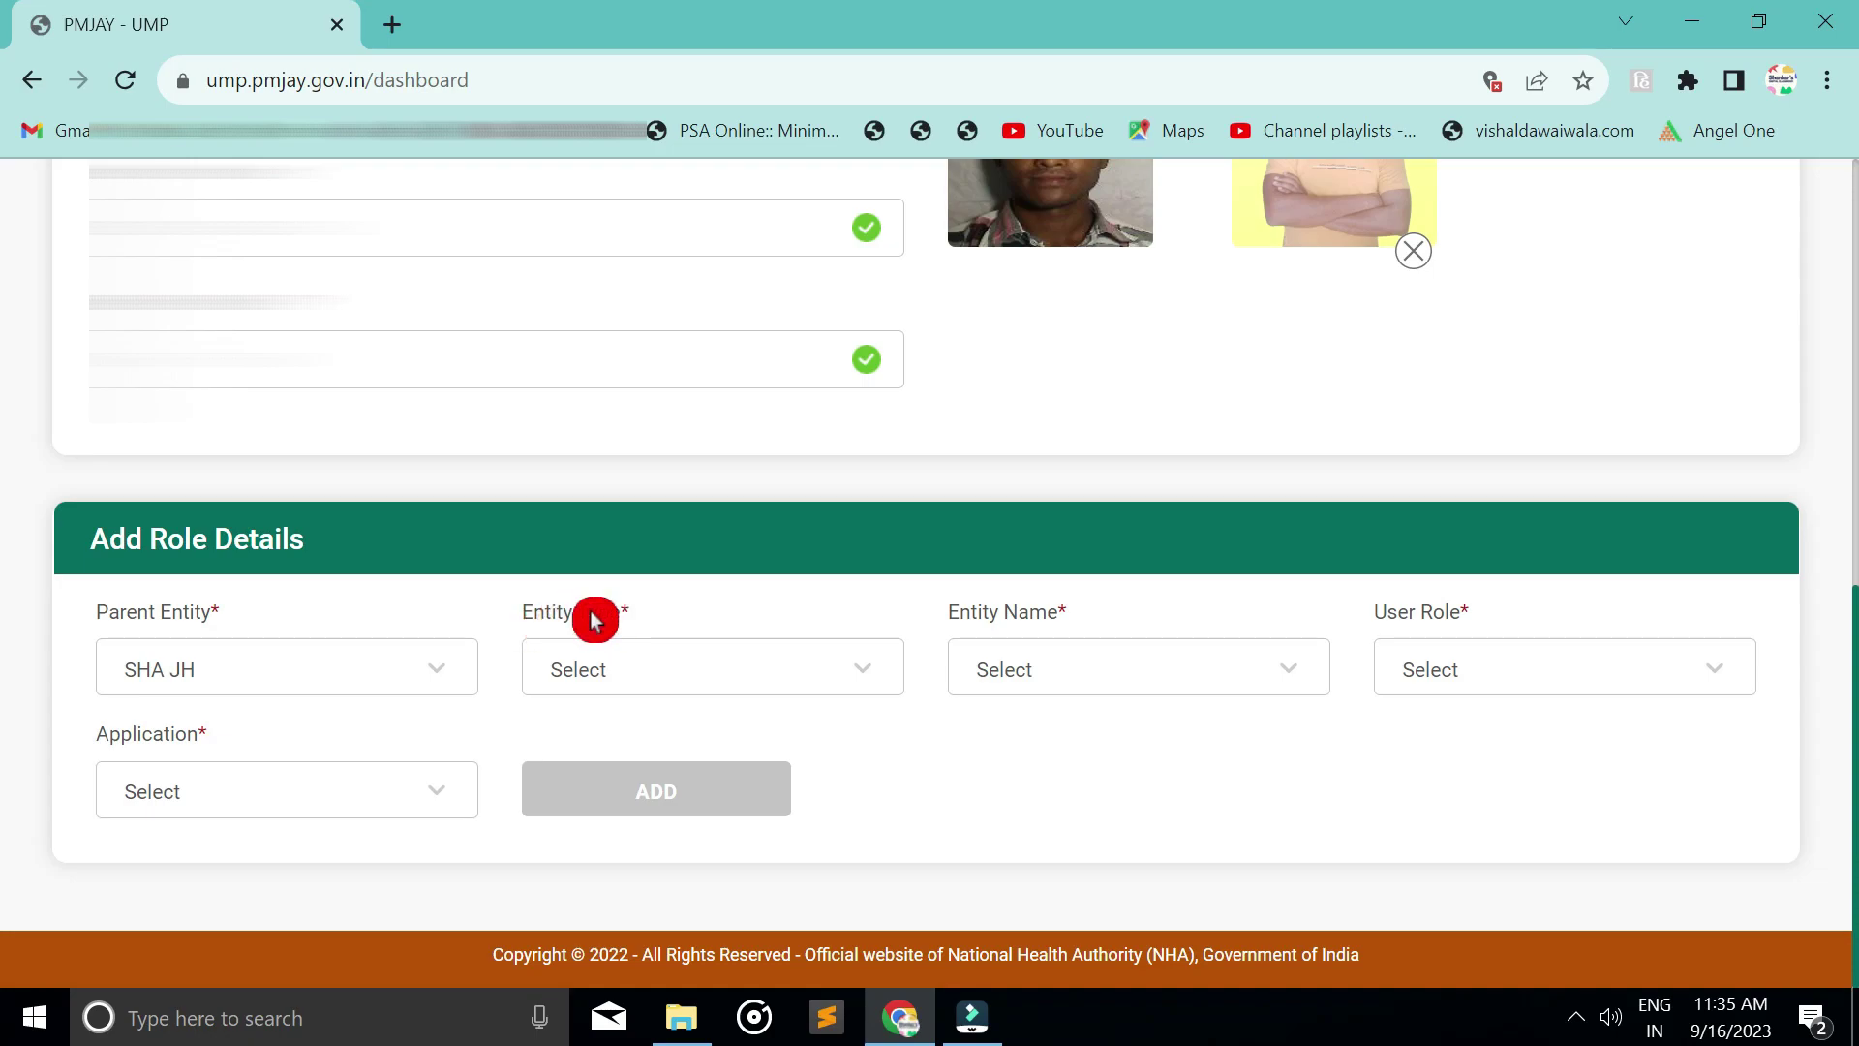
Set both the Entity Type and the Entity Name to DIU in the role details
left_click(614, 676)
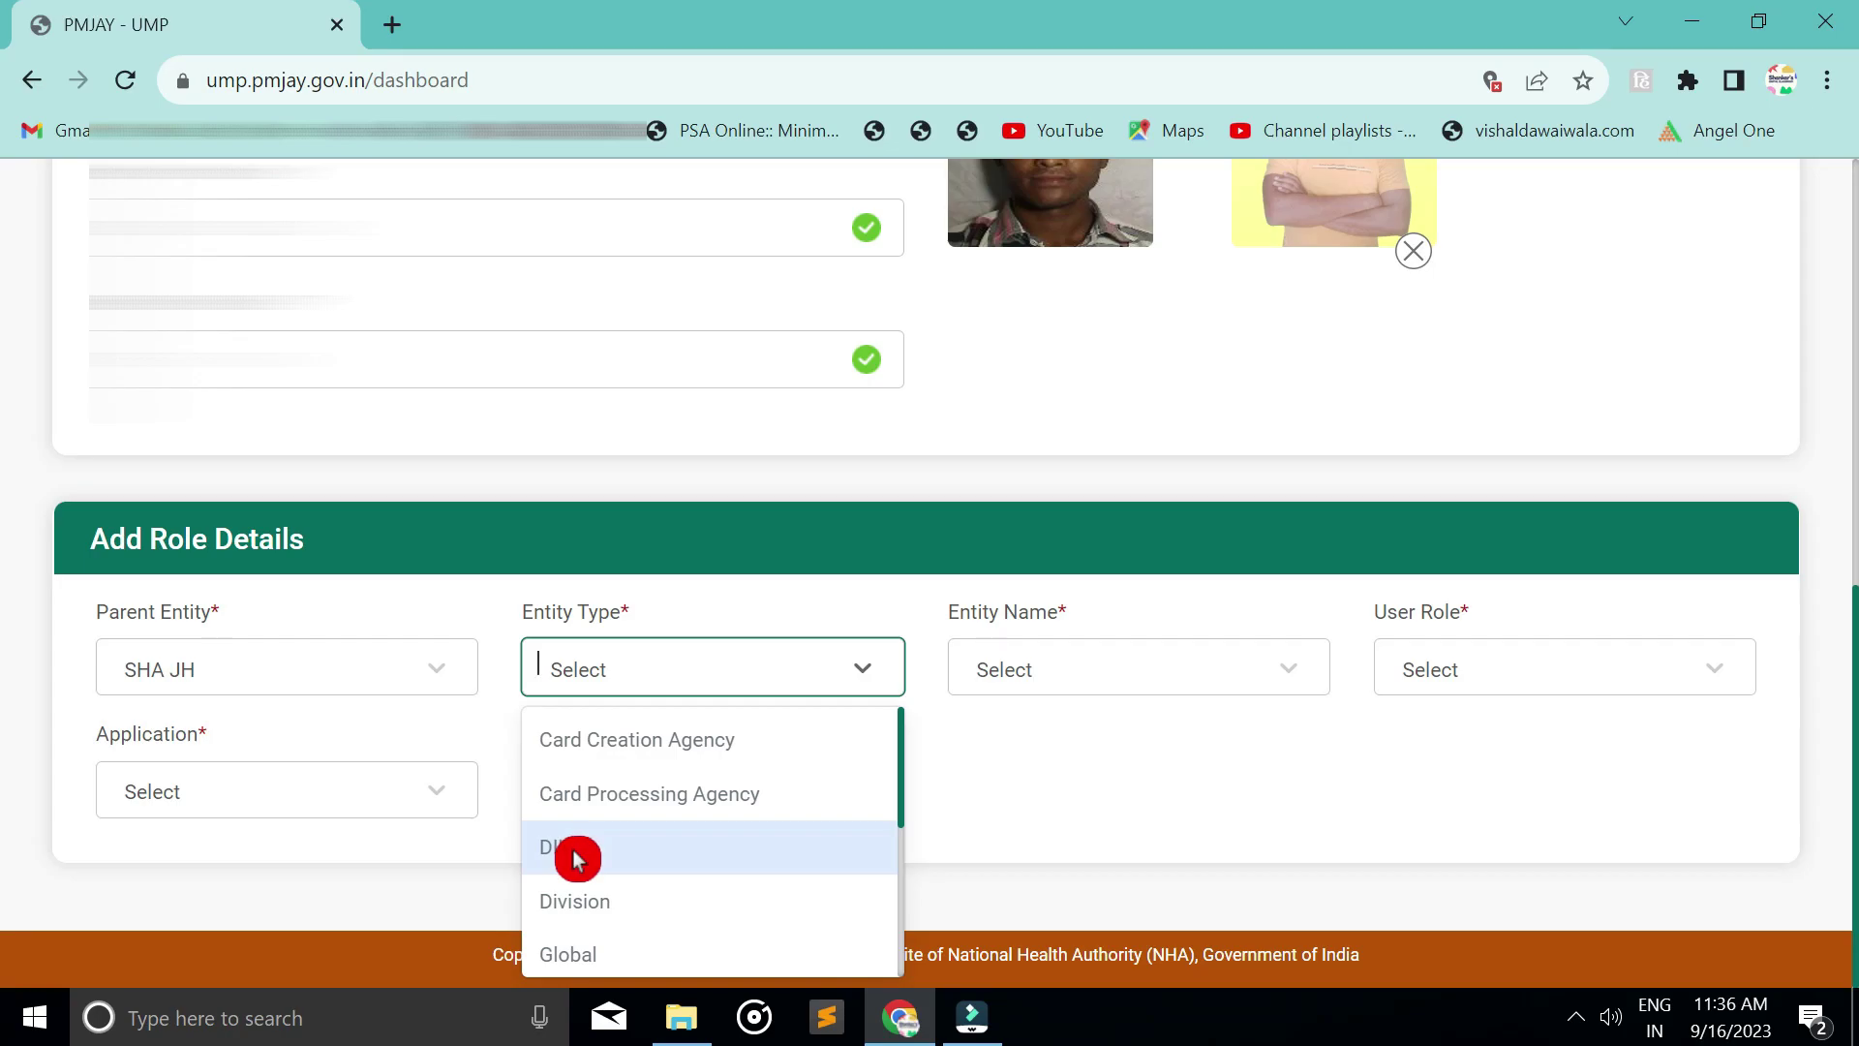
left_click(578, 859)
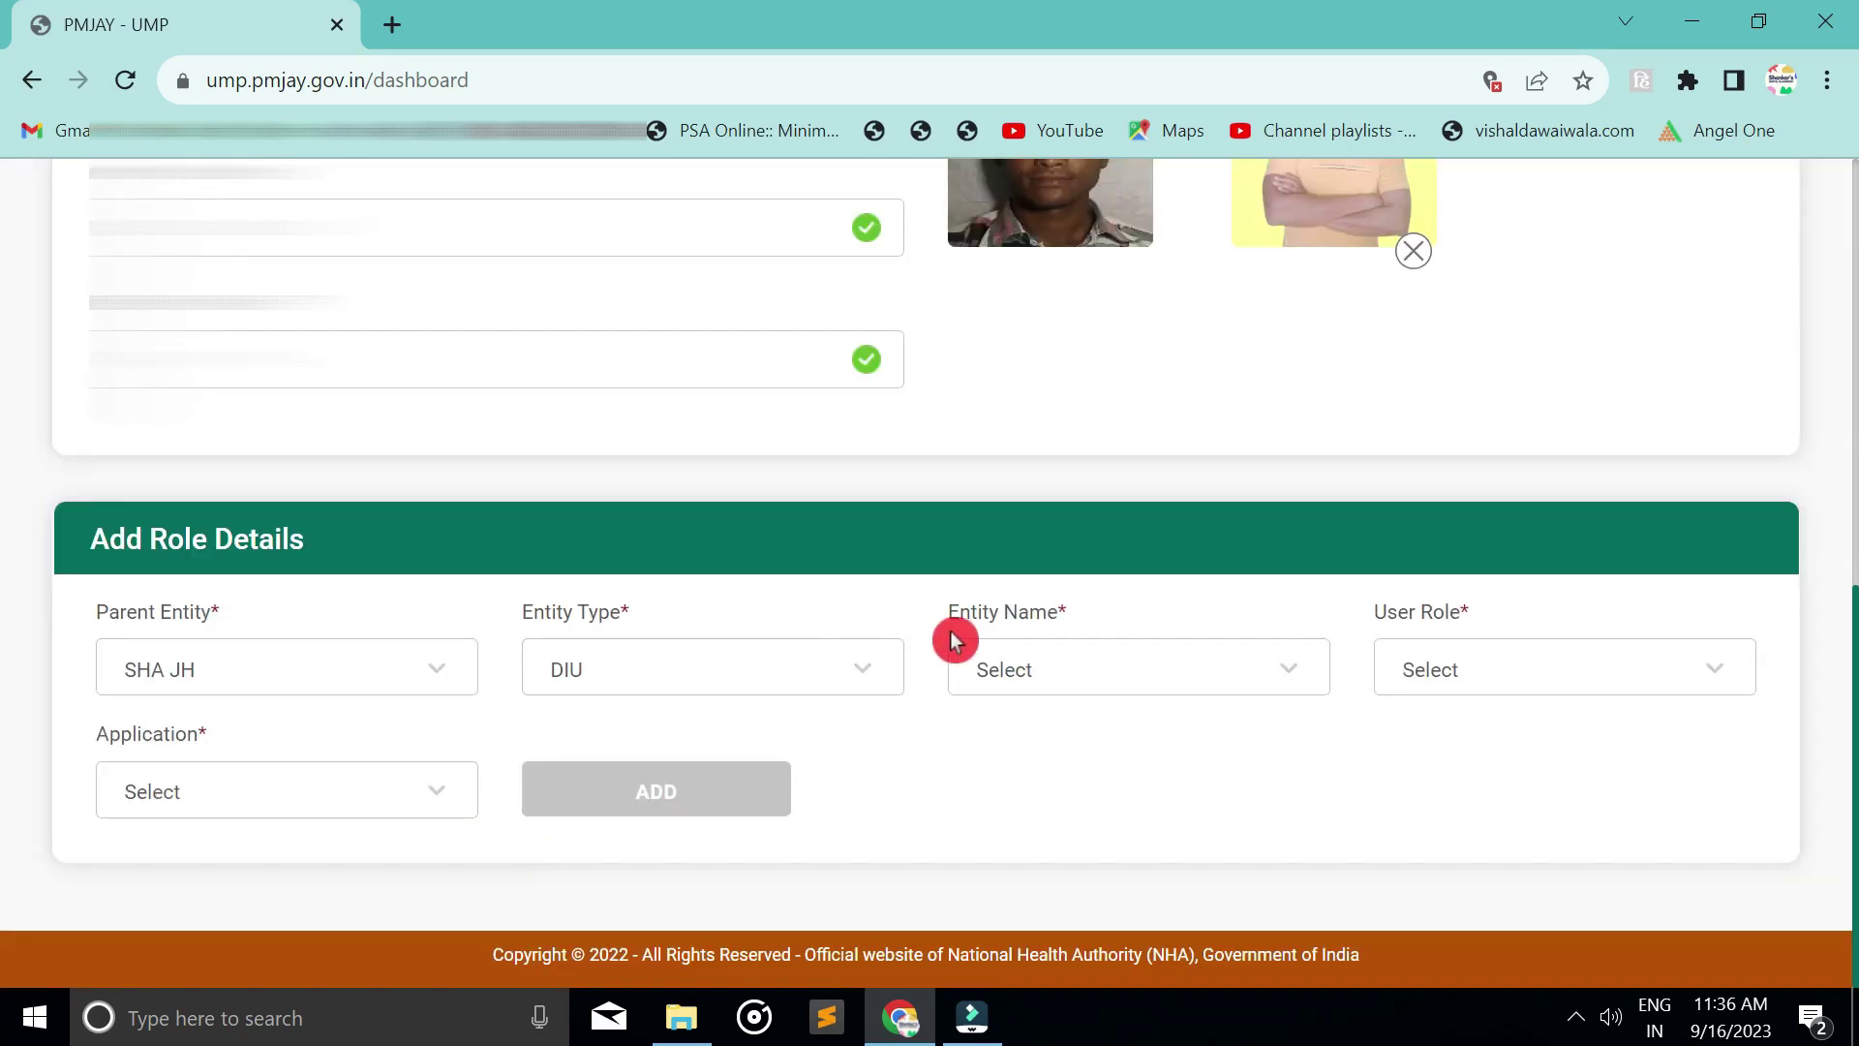
left_click(1039, 682)
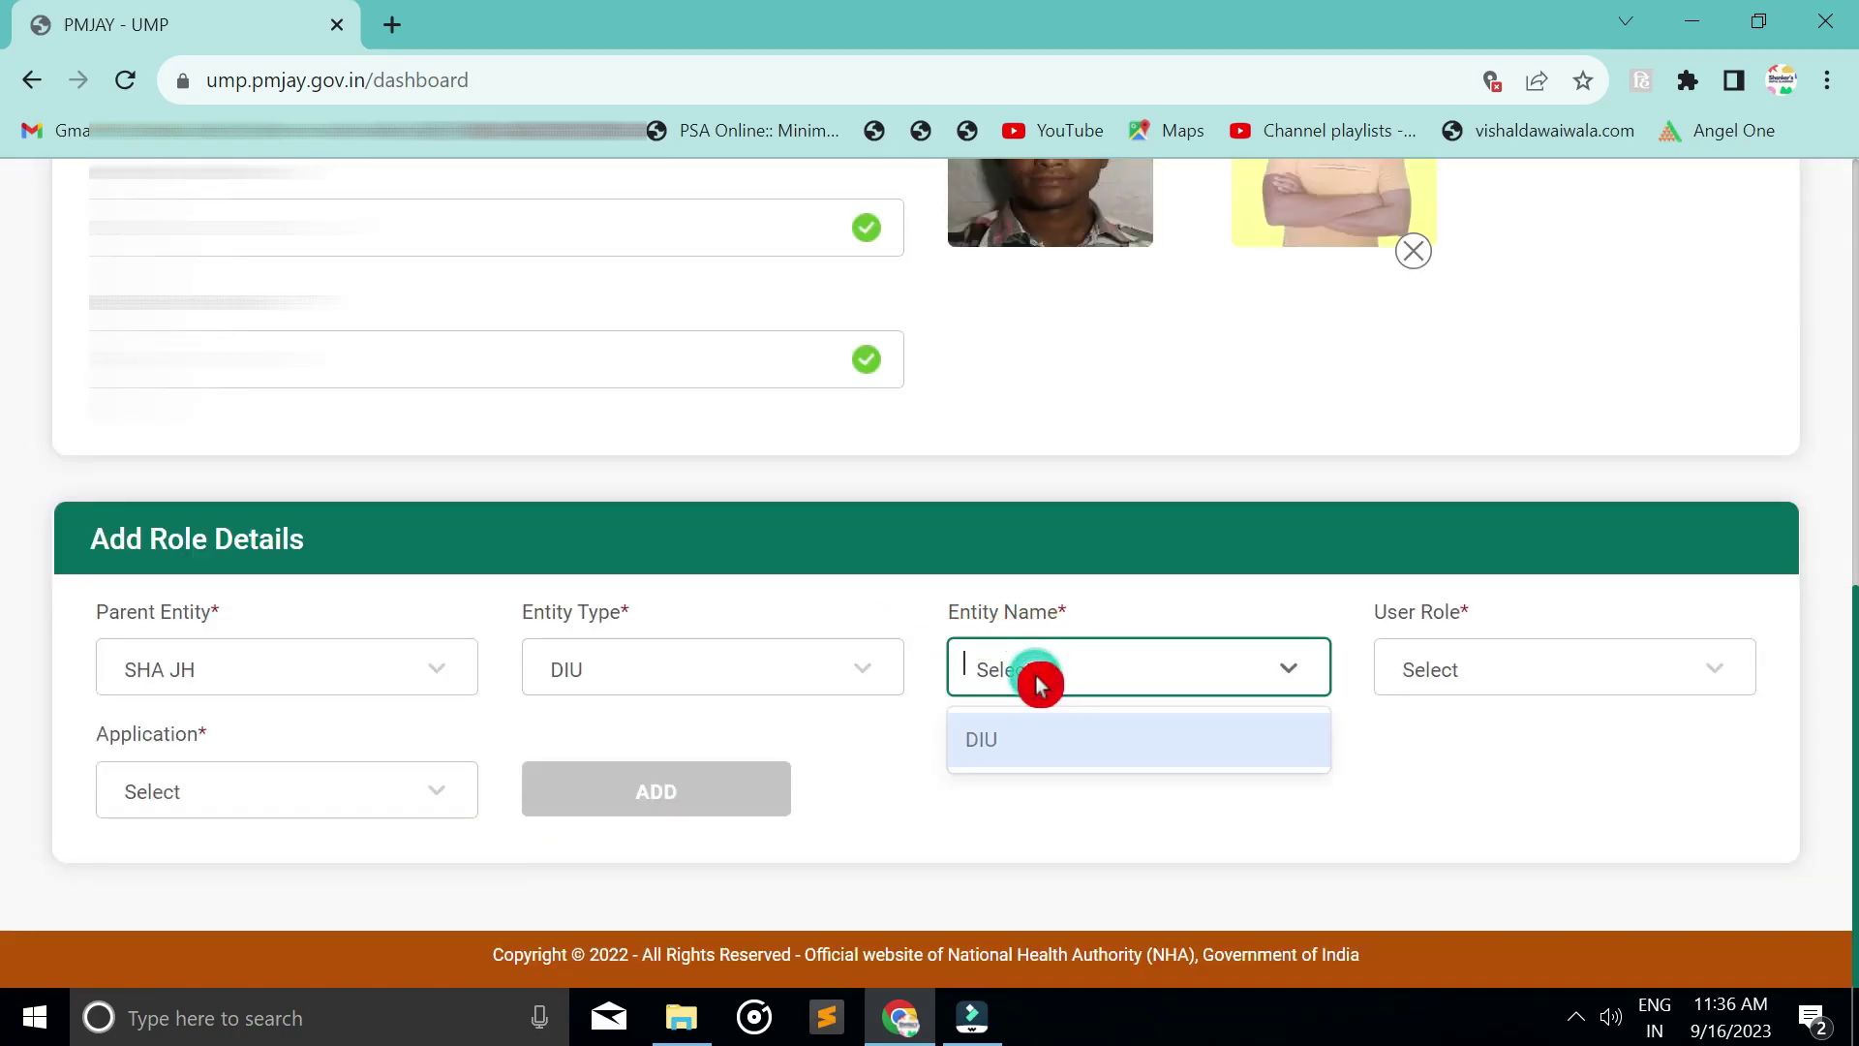
left_click(1015, 763)
Add the role with ADMIN as User Role and BIS as Application
left_click(1424, 666)
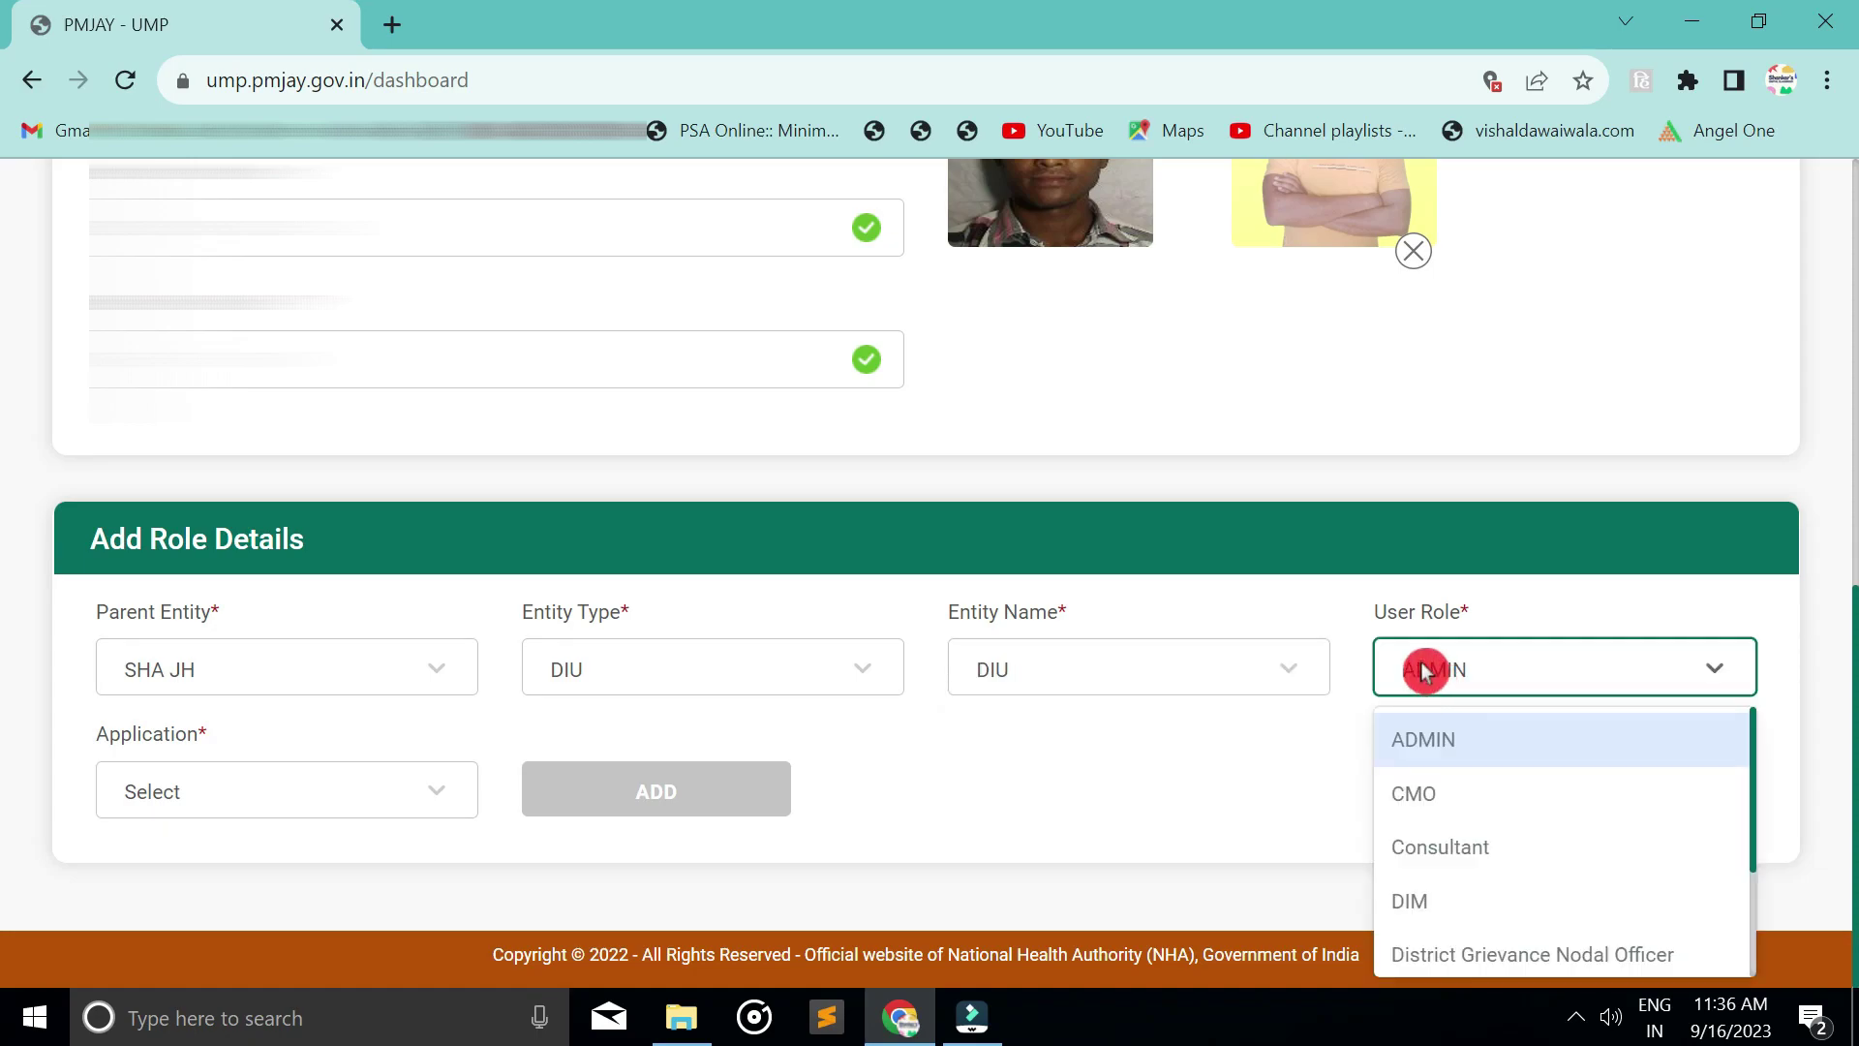
scroll(1461, 764, "down", 1)
scroll(1466, 769, "up", 1)
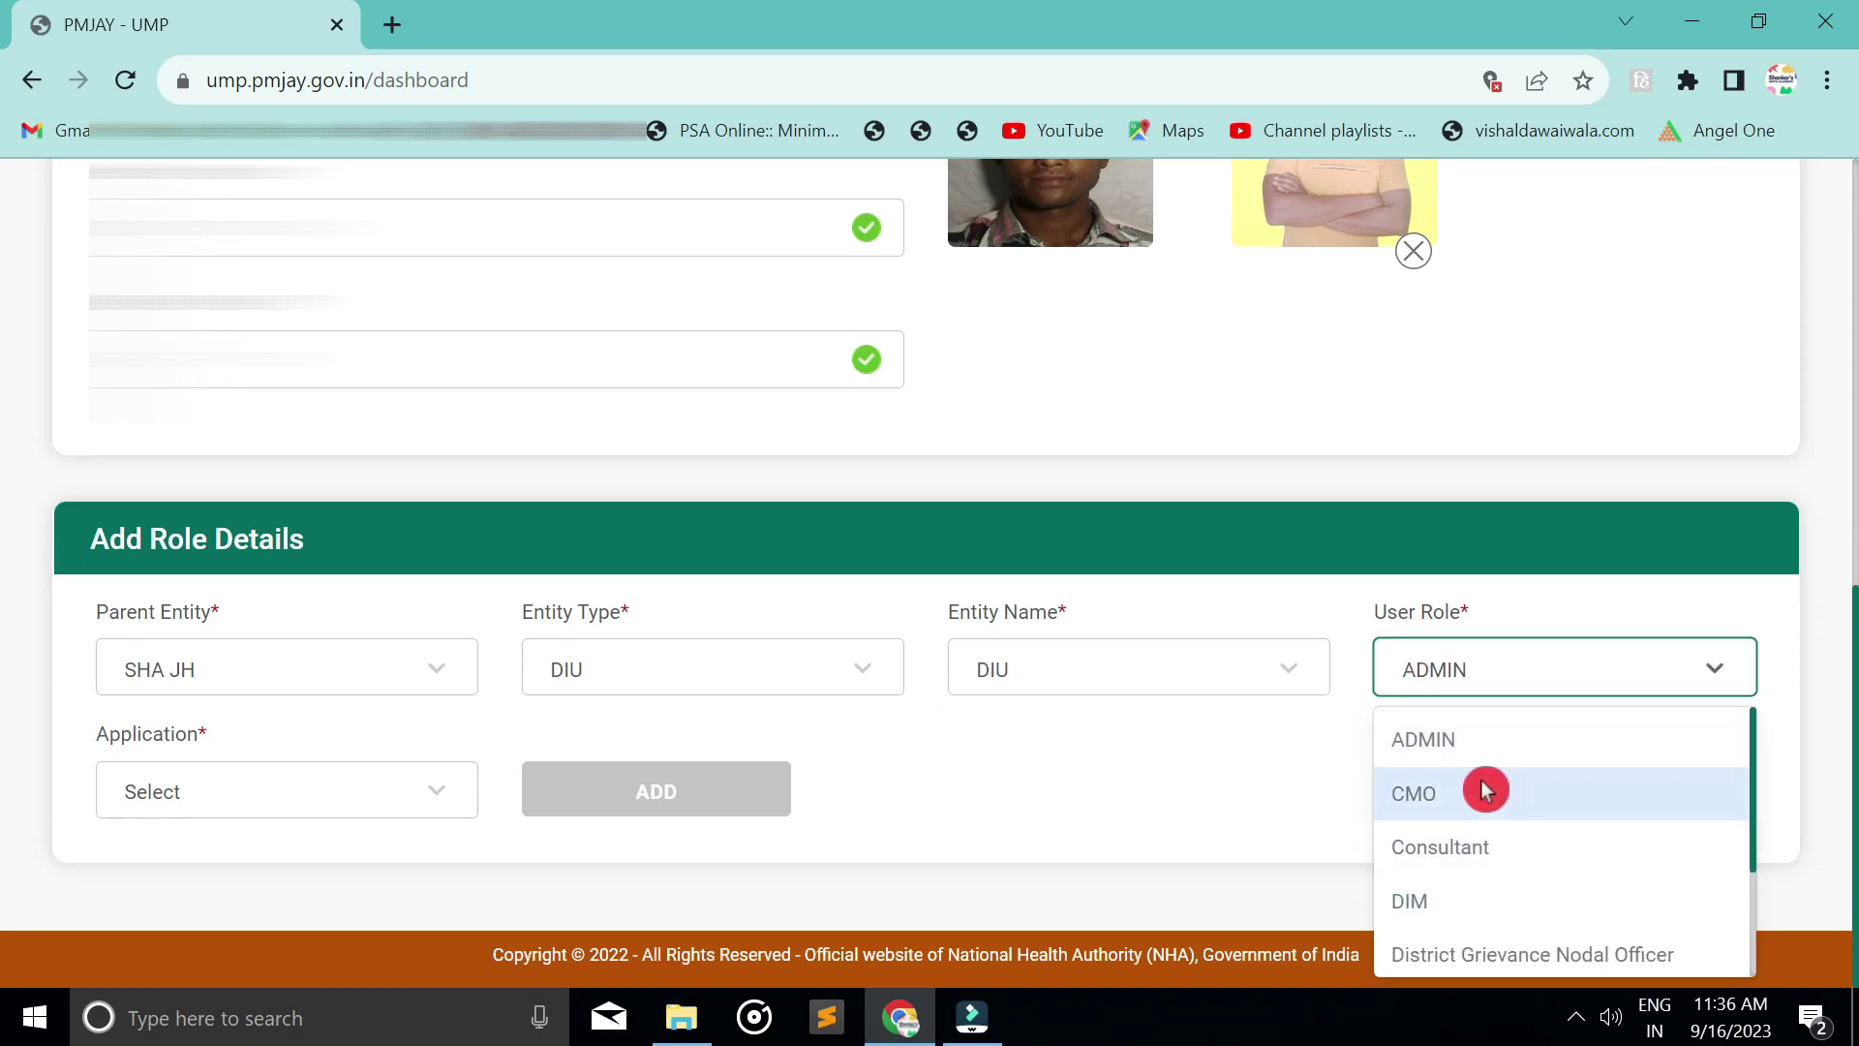
left_click(1446, 755)
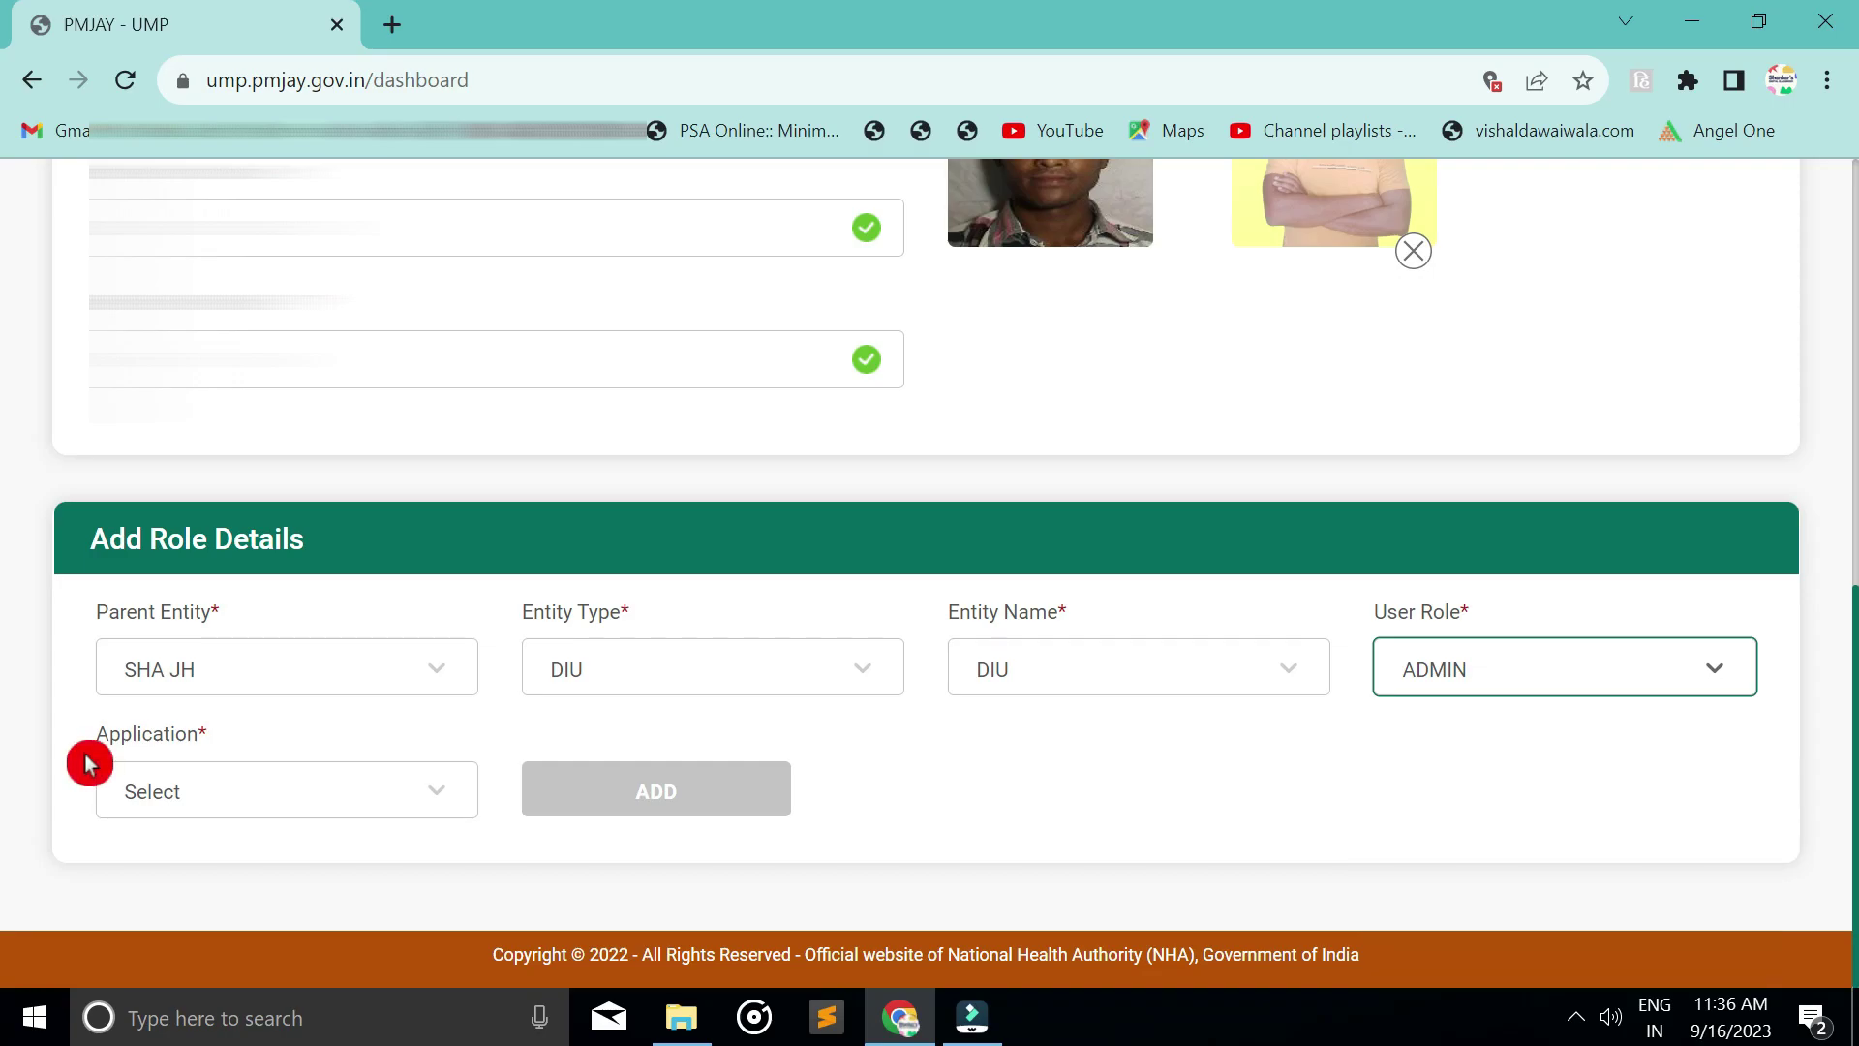
left_click(162, 775)
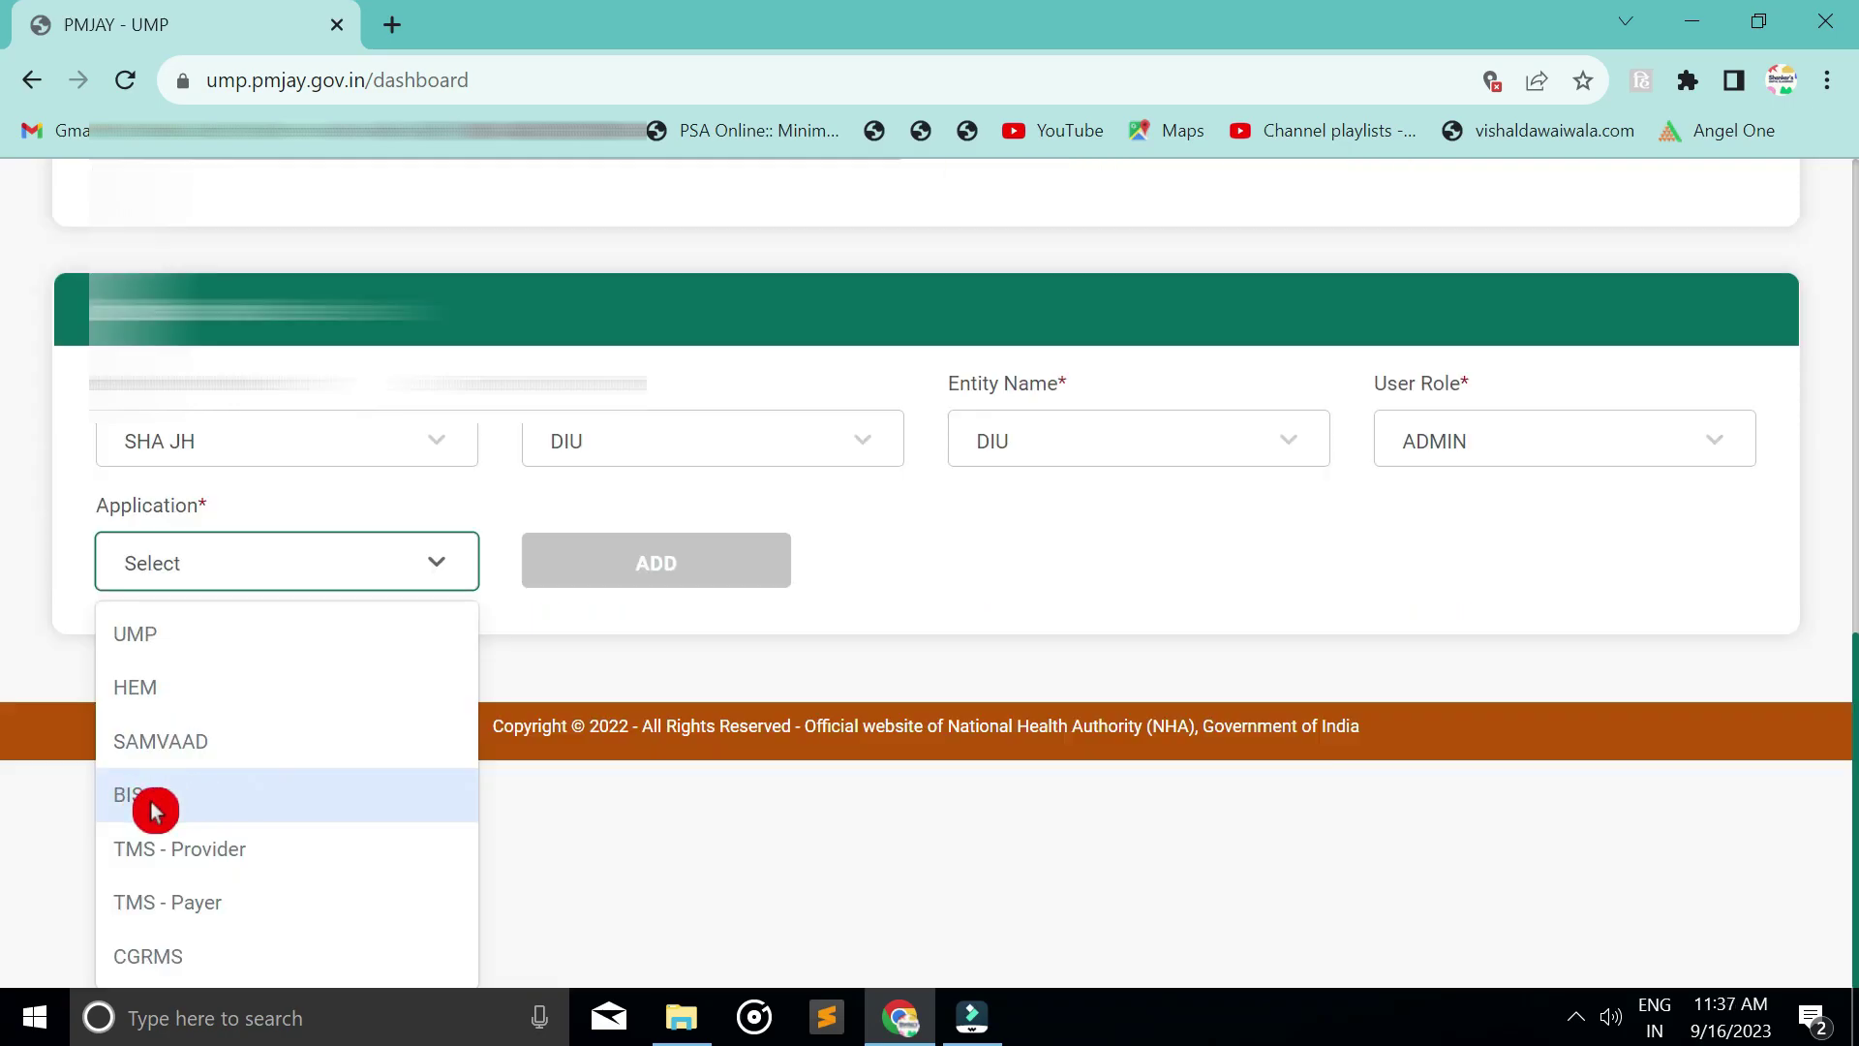
left_click(153, 806)
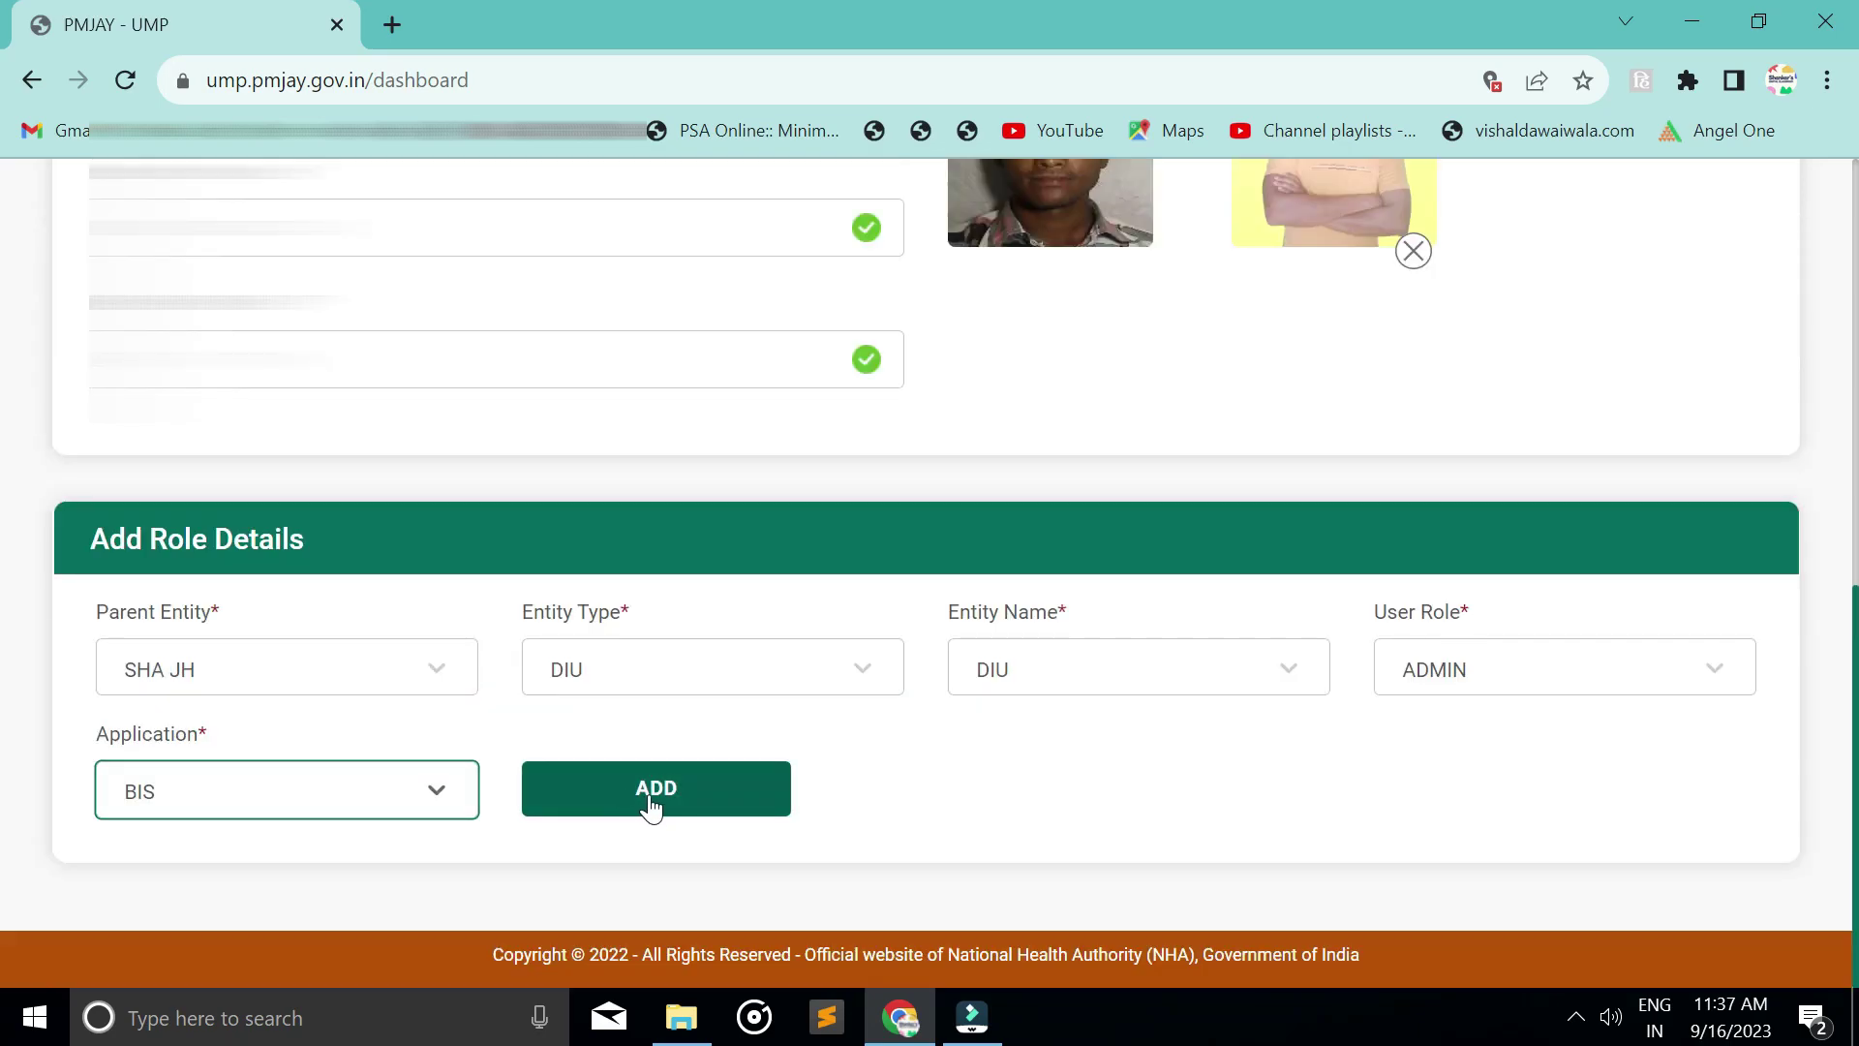
left_click(655, 788)
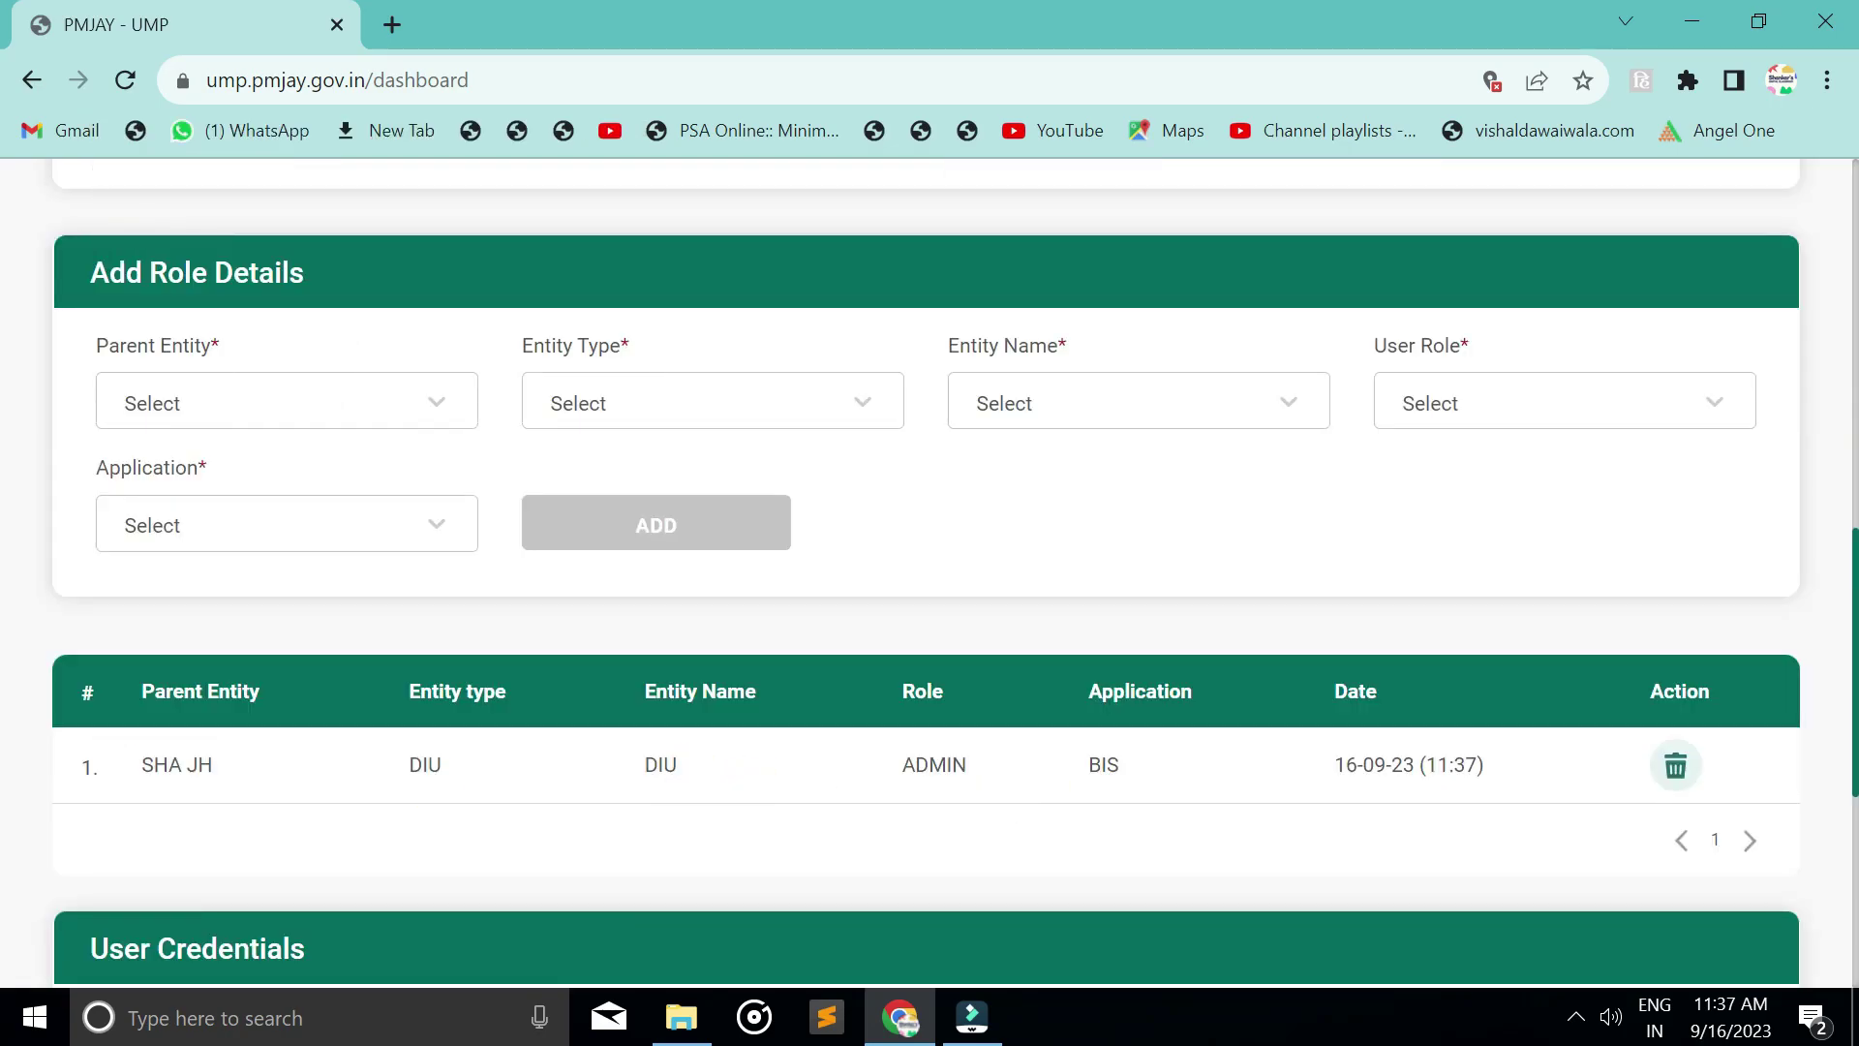
left_click(438, 419)
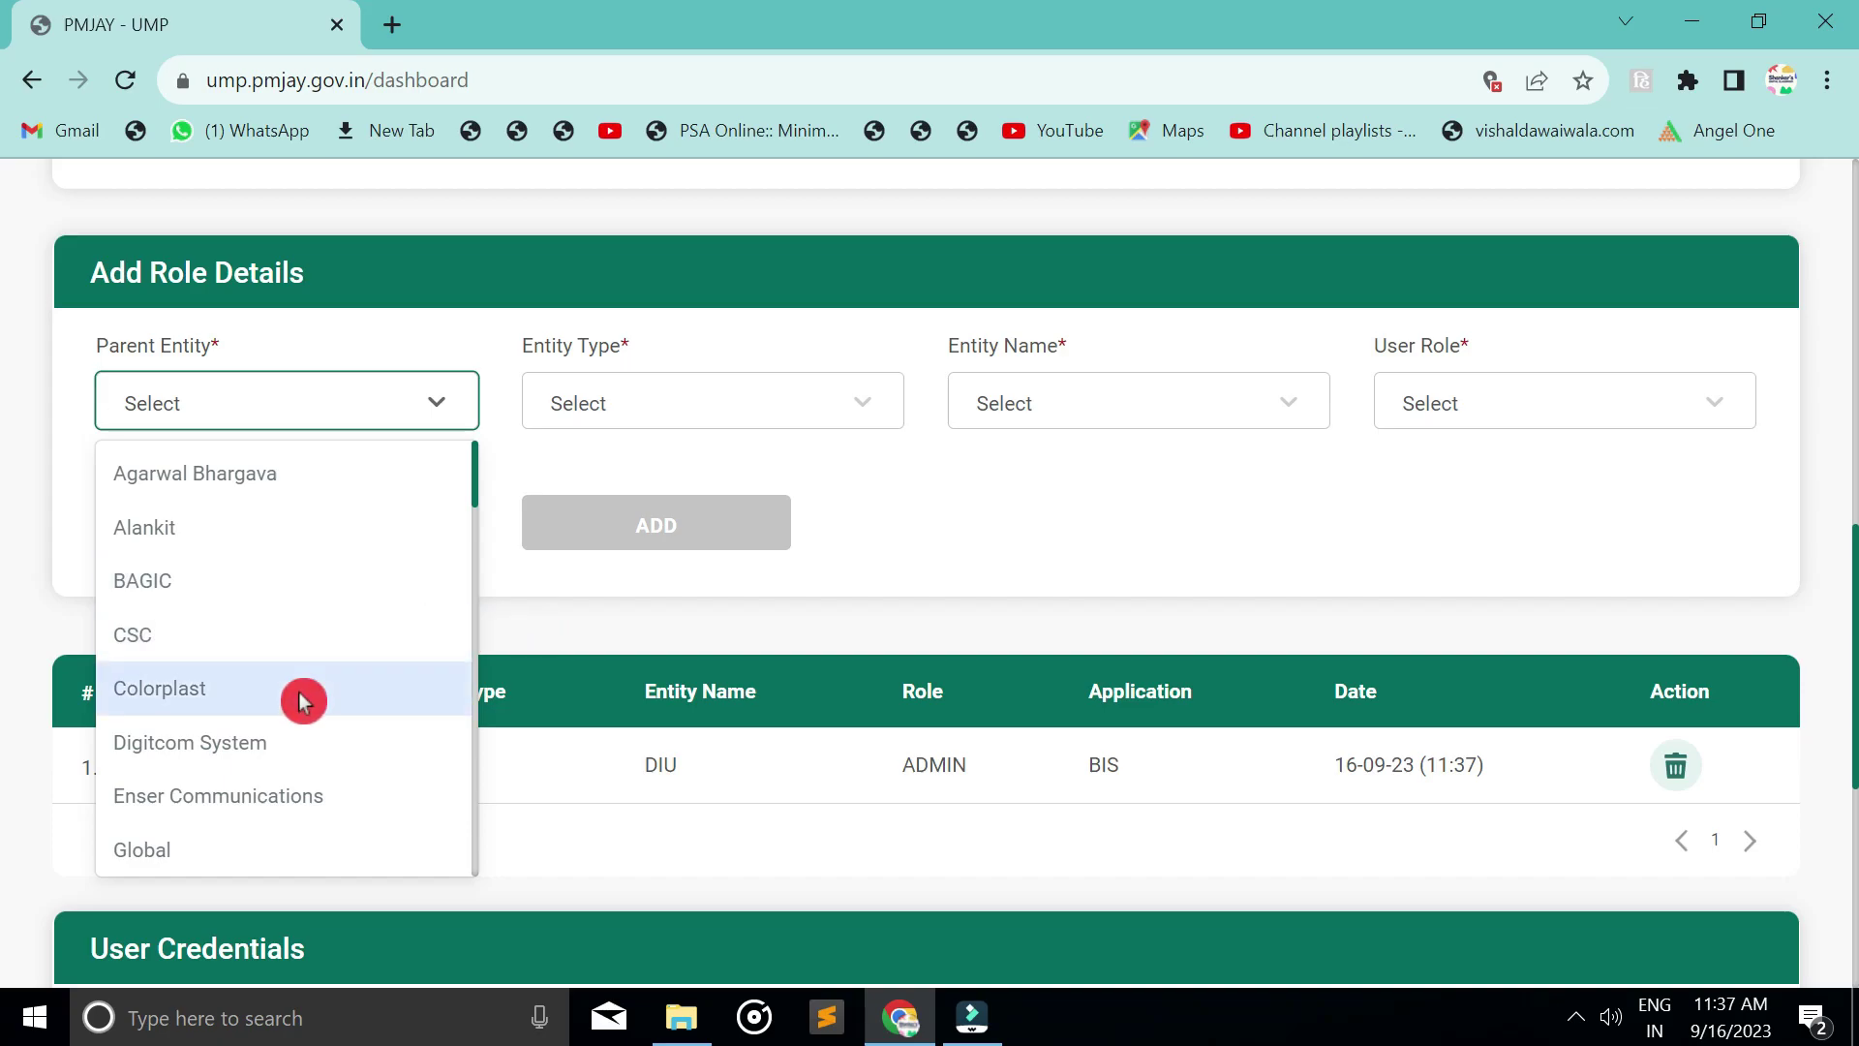
scroll(299, 696, "down", 3)
left_click(585, 772)
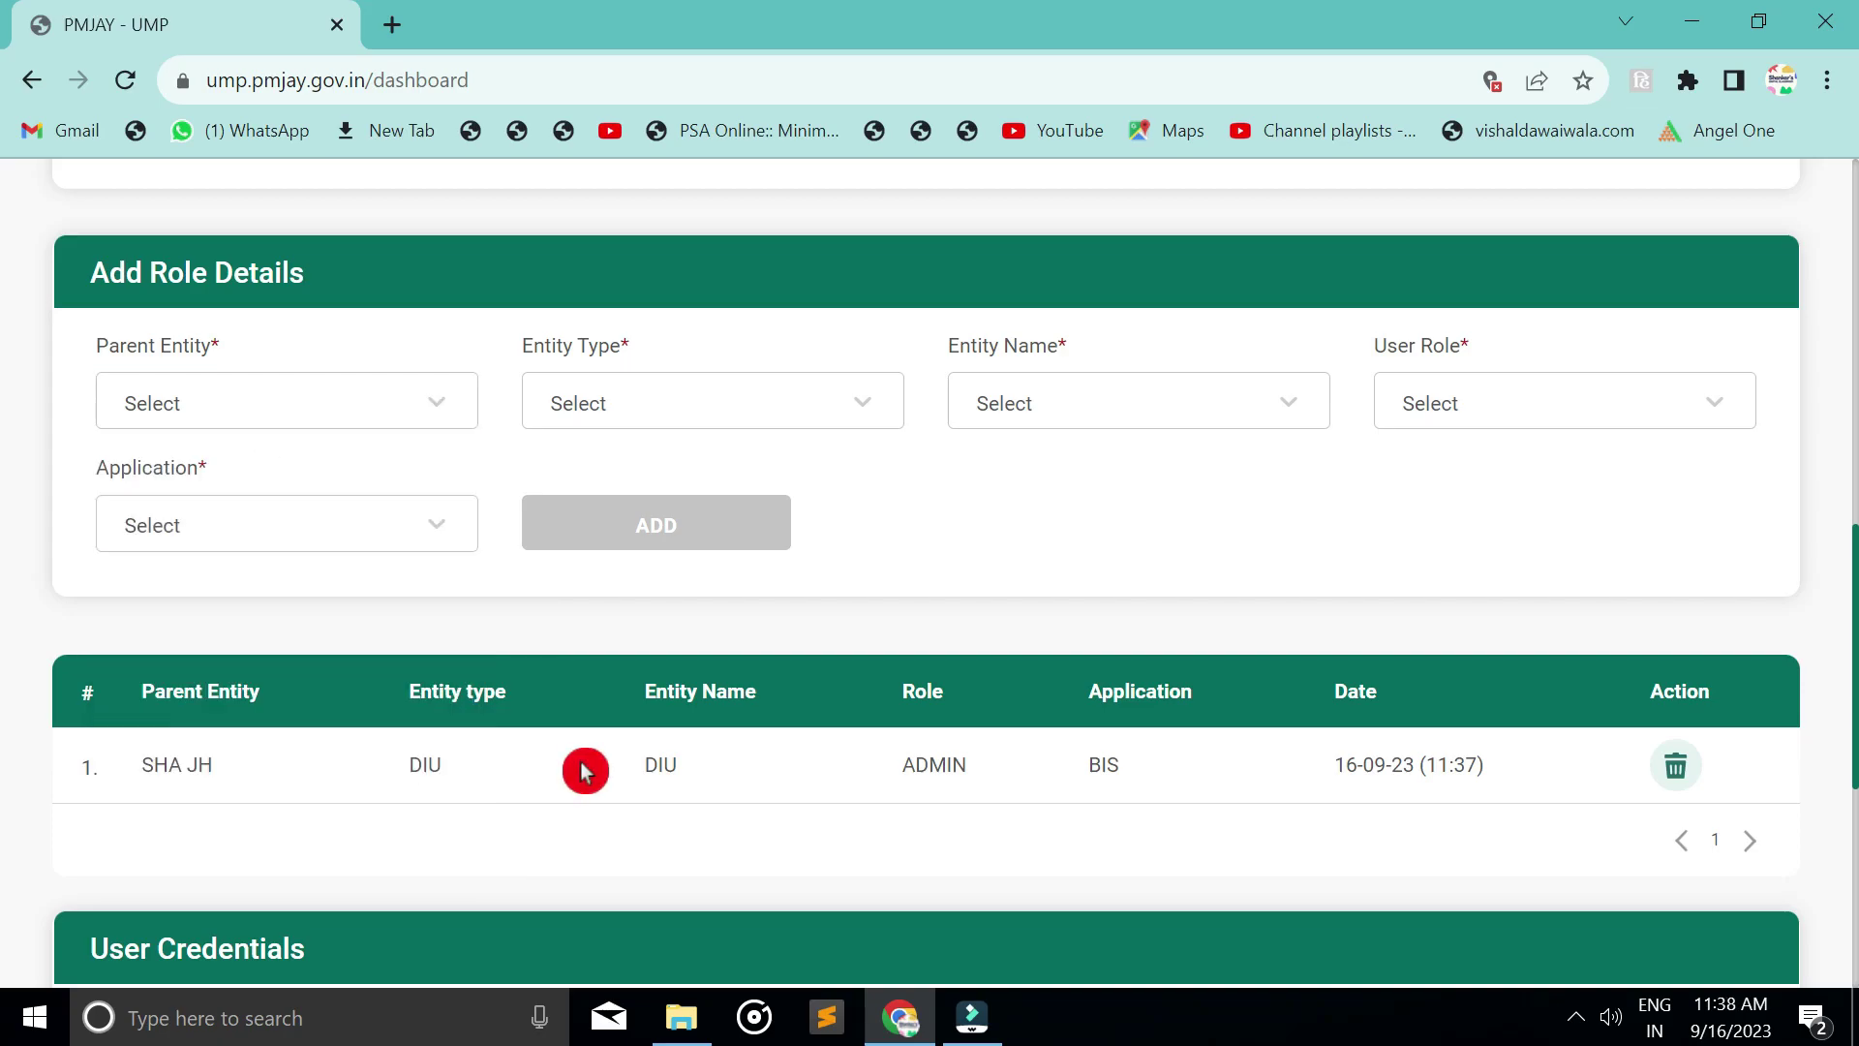
In User Credentials, choose Permanent as the Nature Of Employment and enter "opreator" as the Designation
scroll(585, 771, "down", 5)
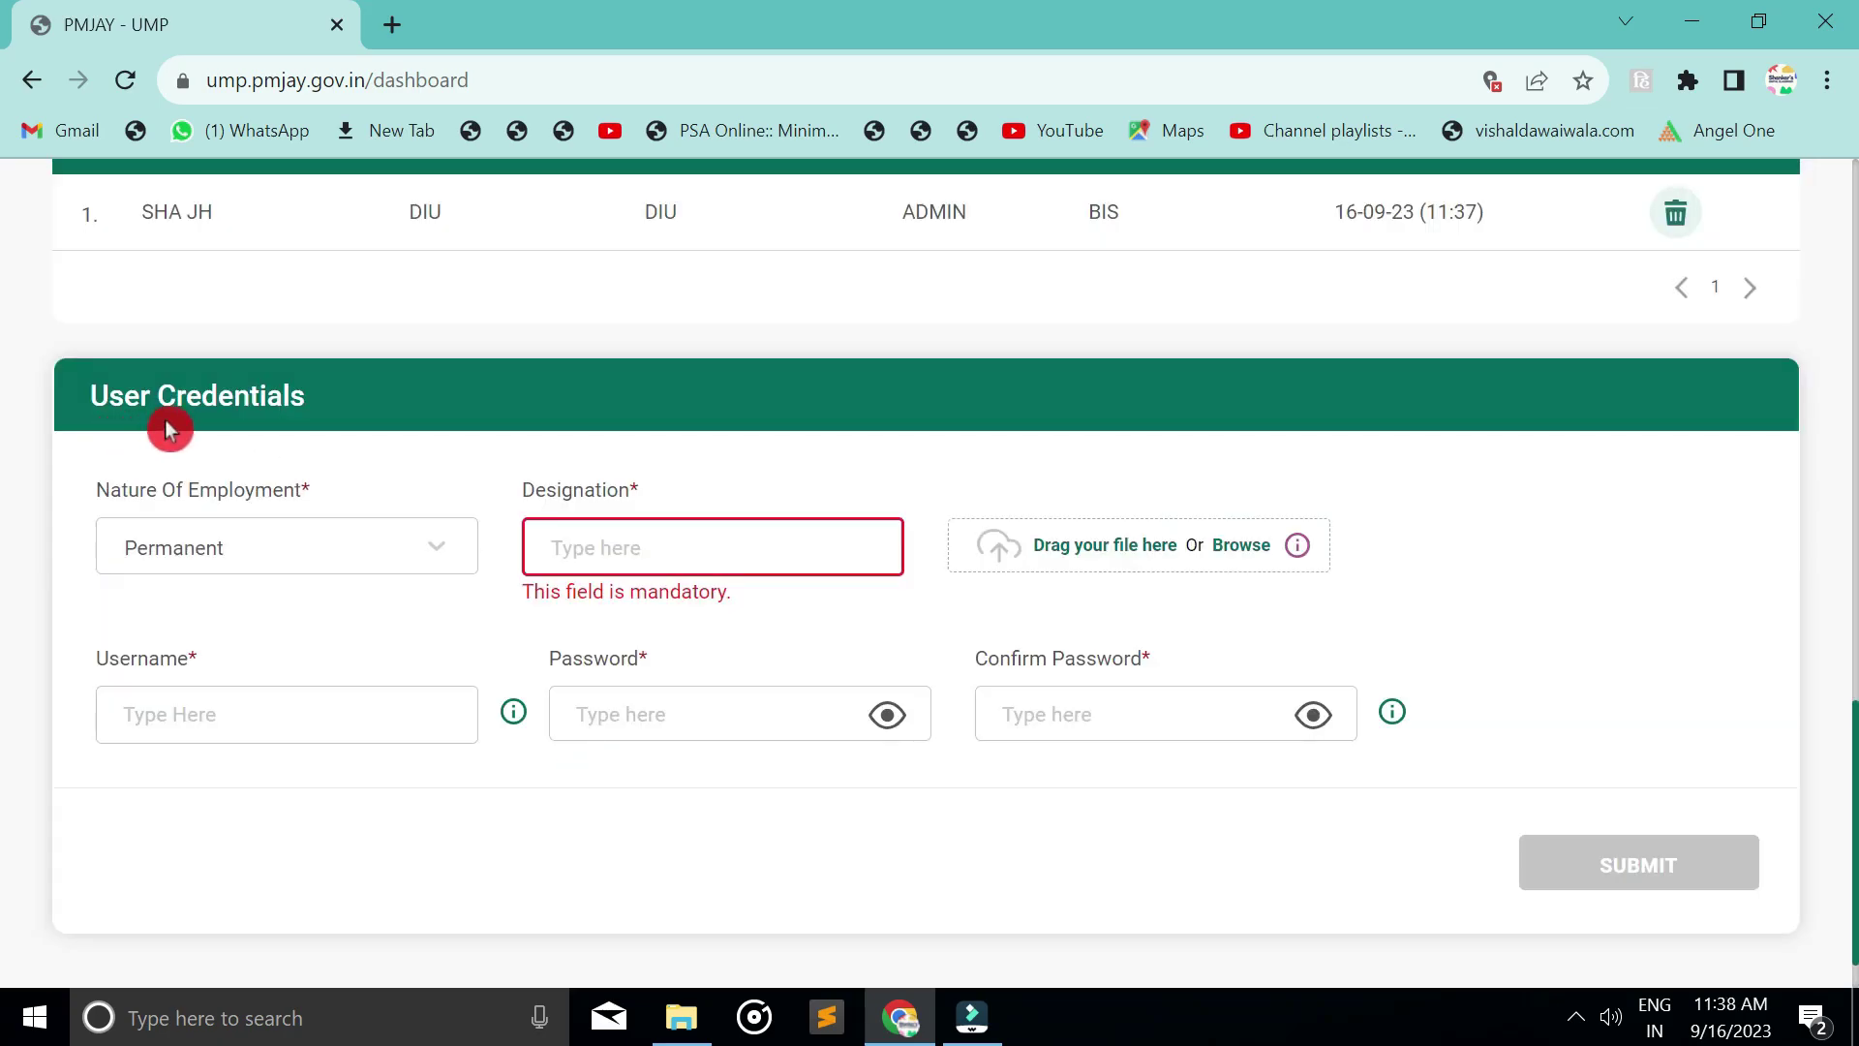
left_click(244, 547)
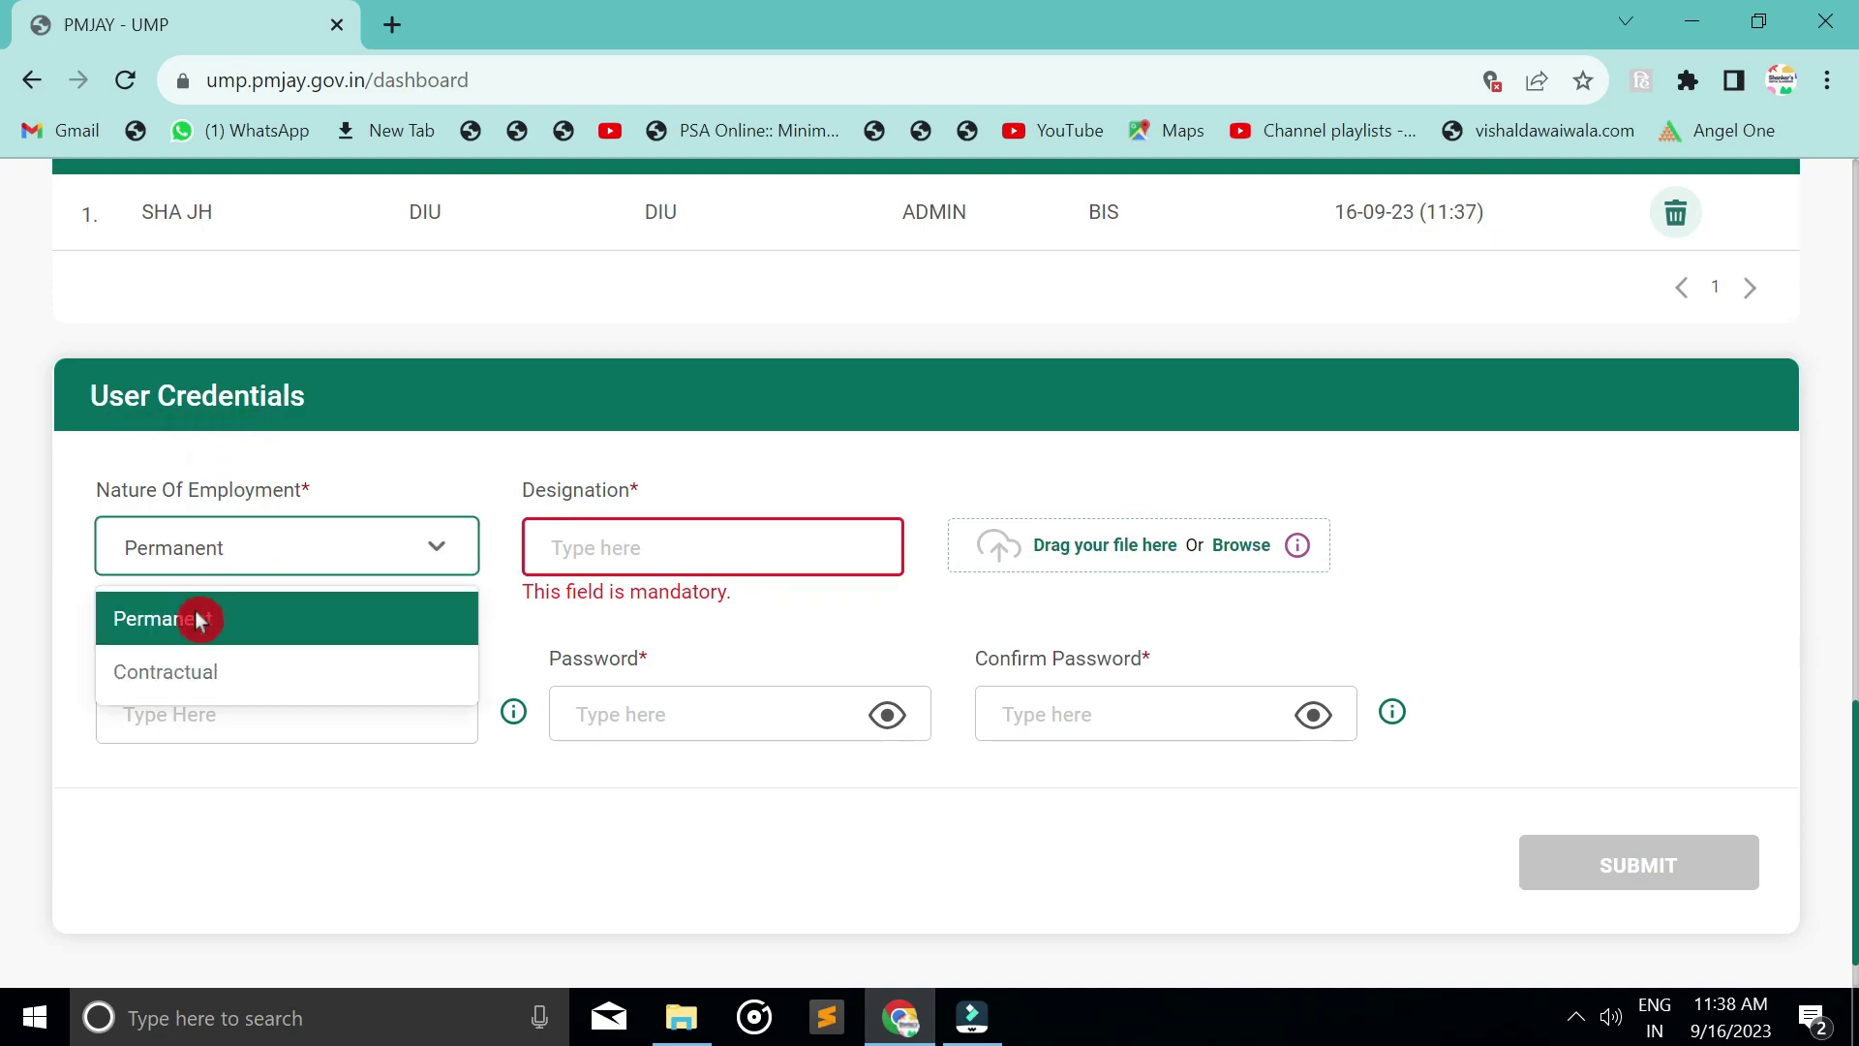
left_click(270, 624)
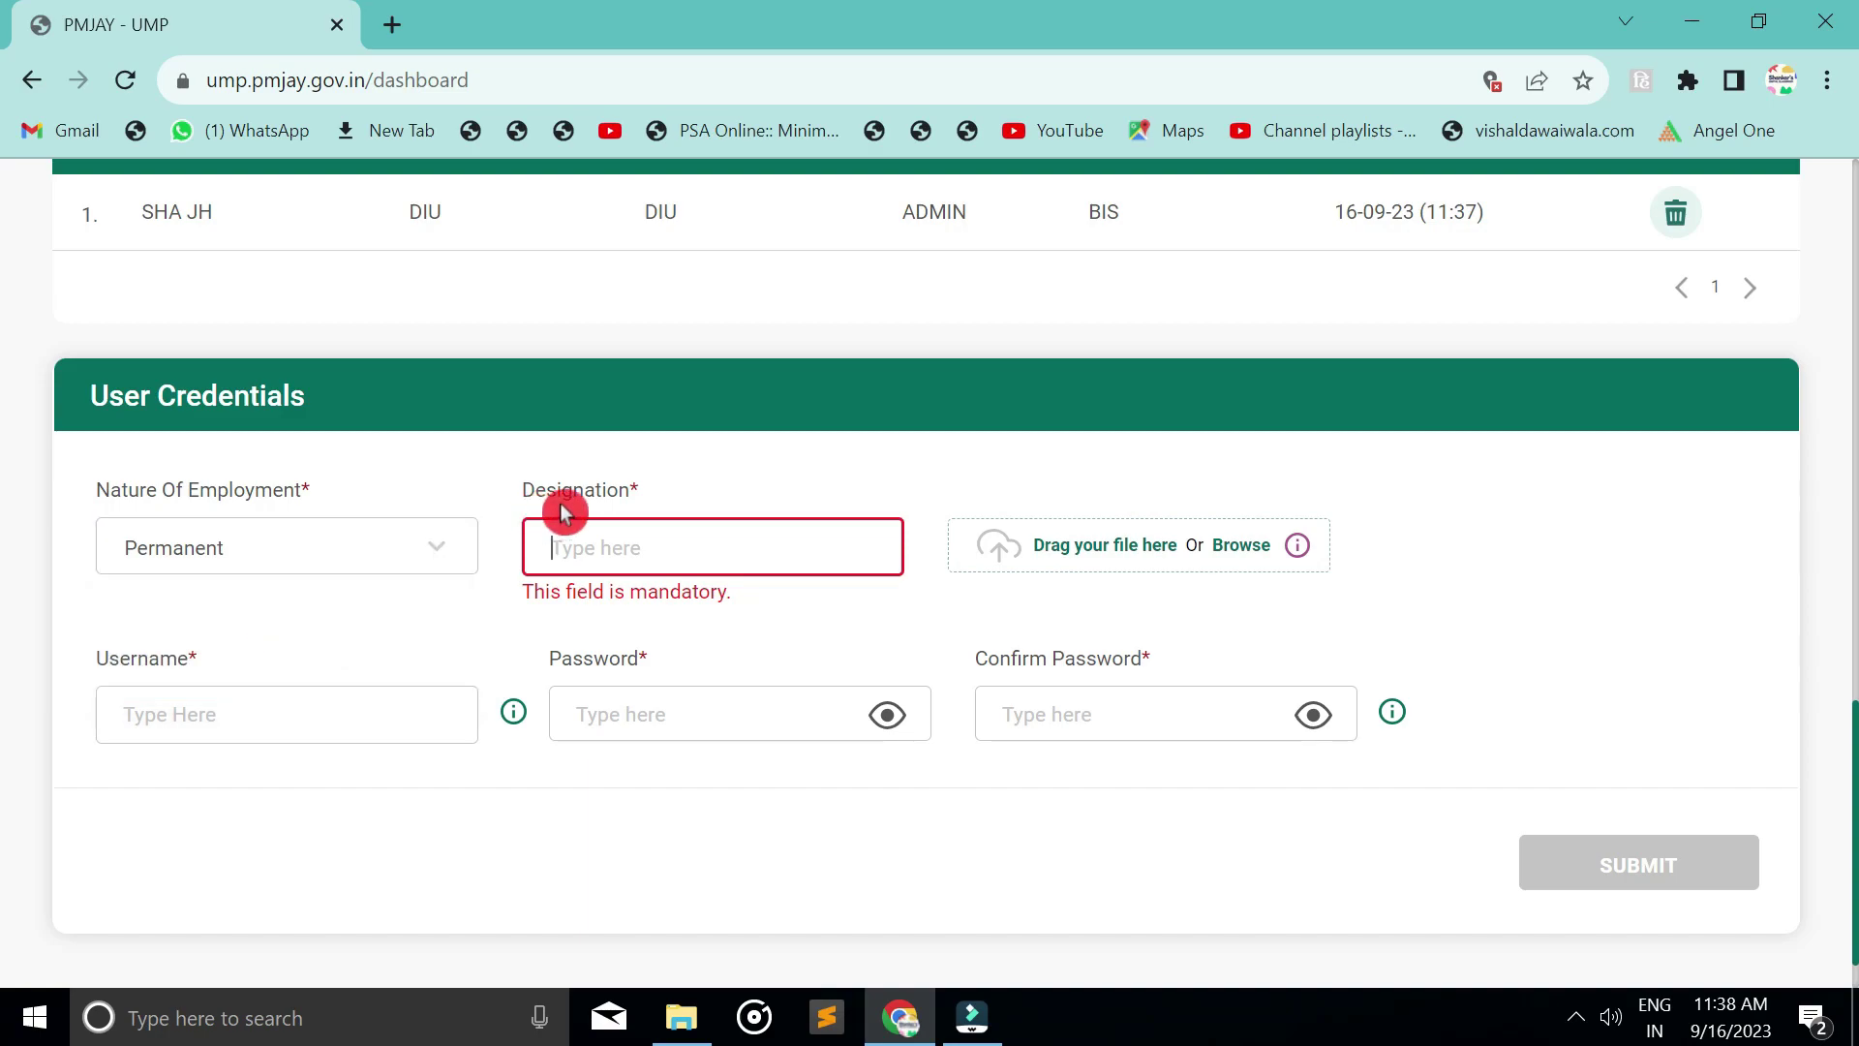
left_click(629, 548)
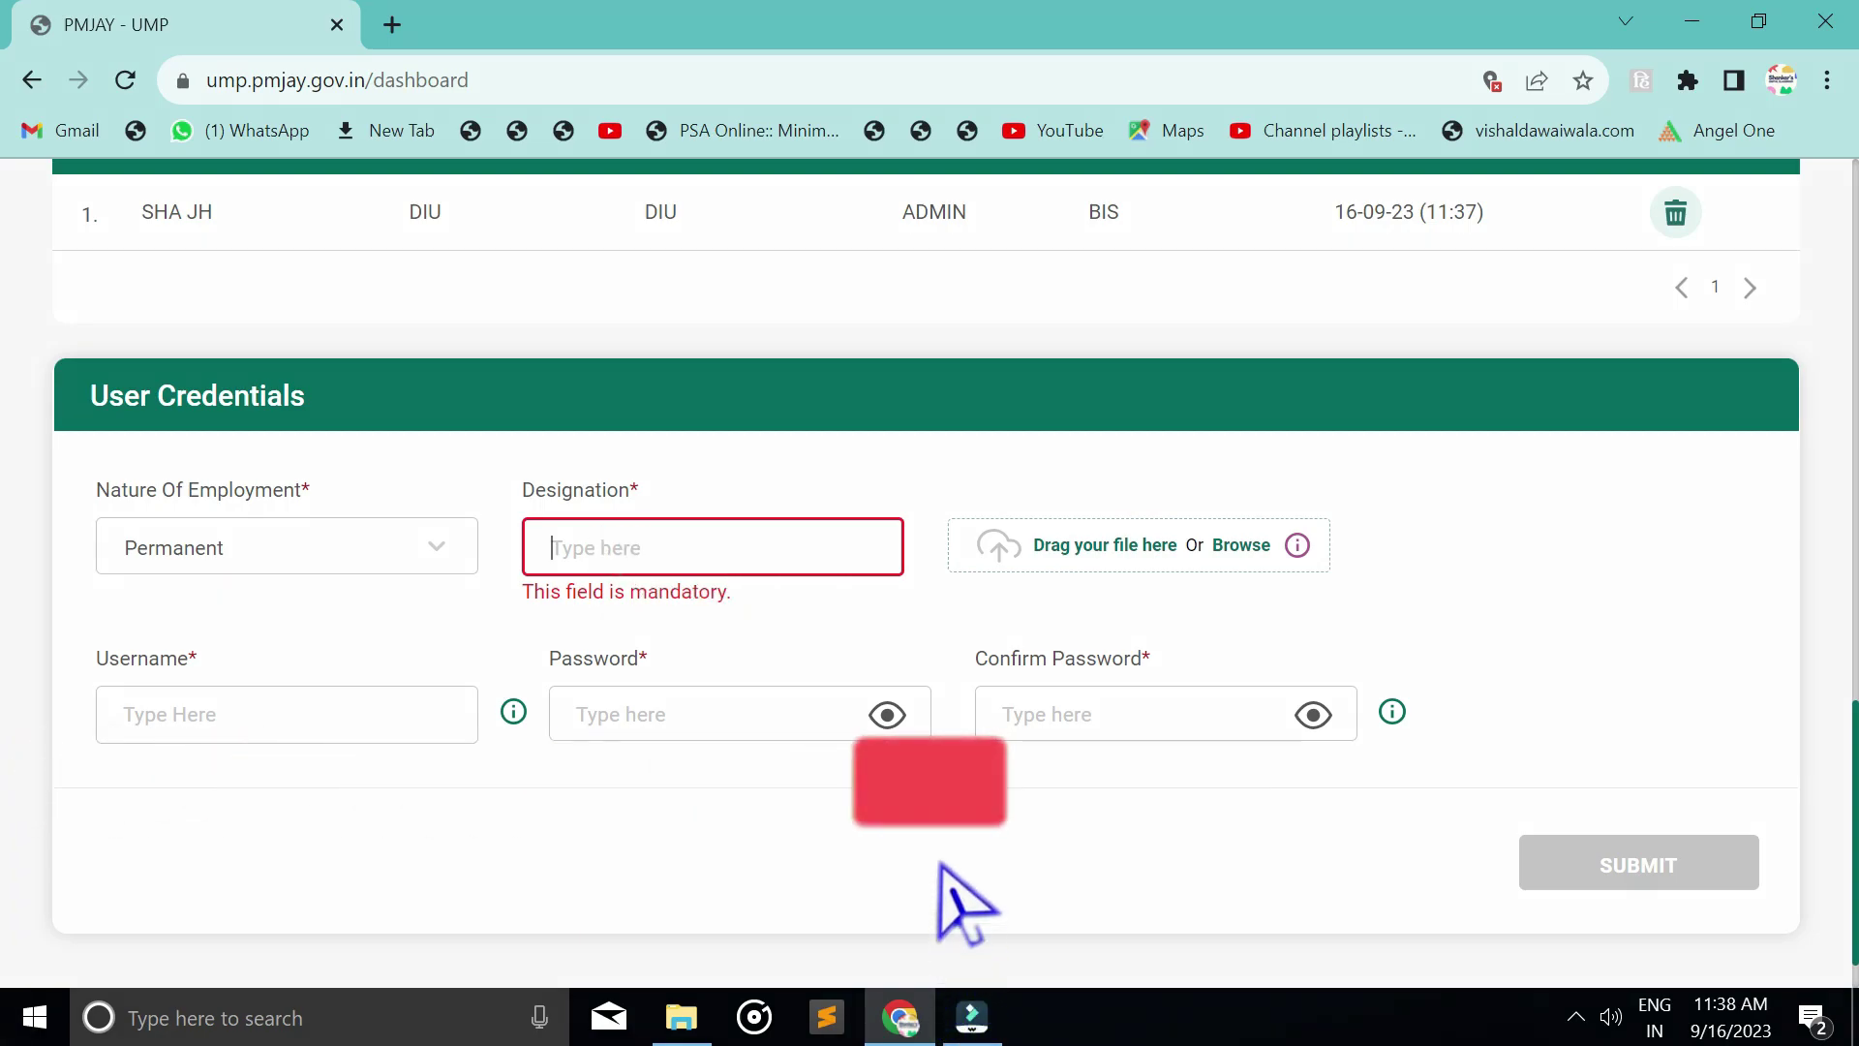
type("opreator")
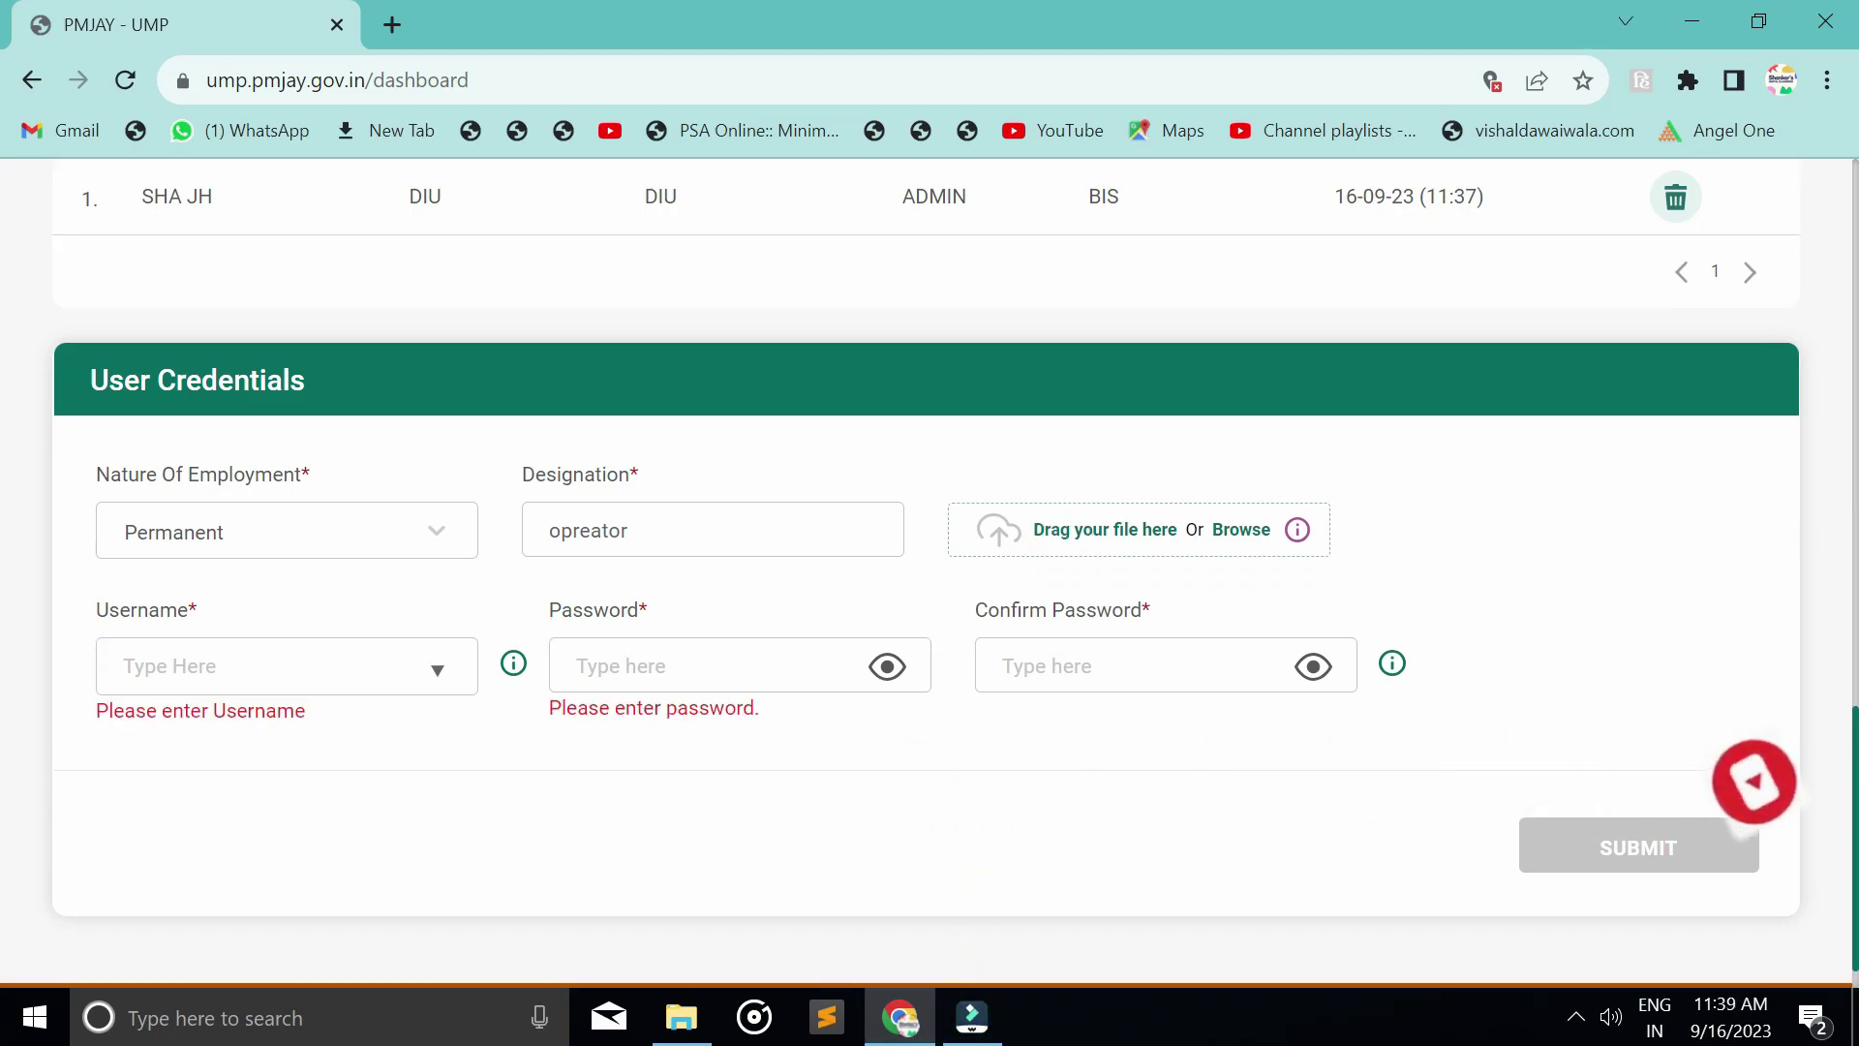
Show the username policy and the password policy for the User Credentials fields
left_click(174, 646)
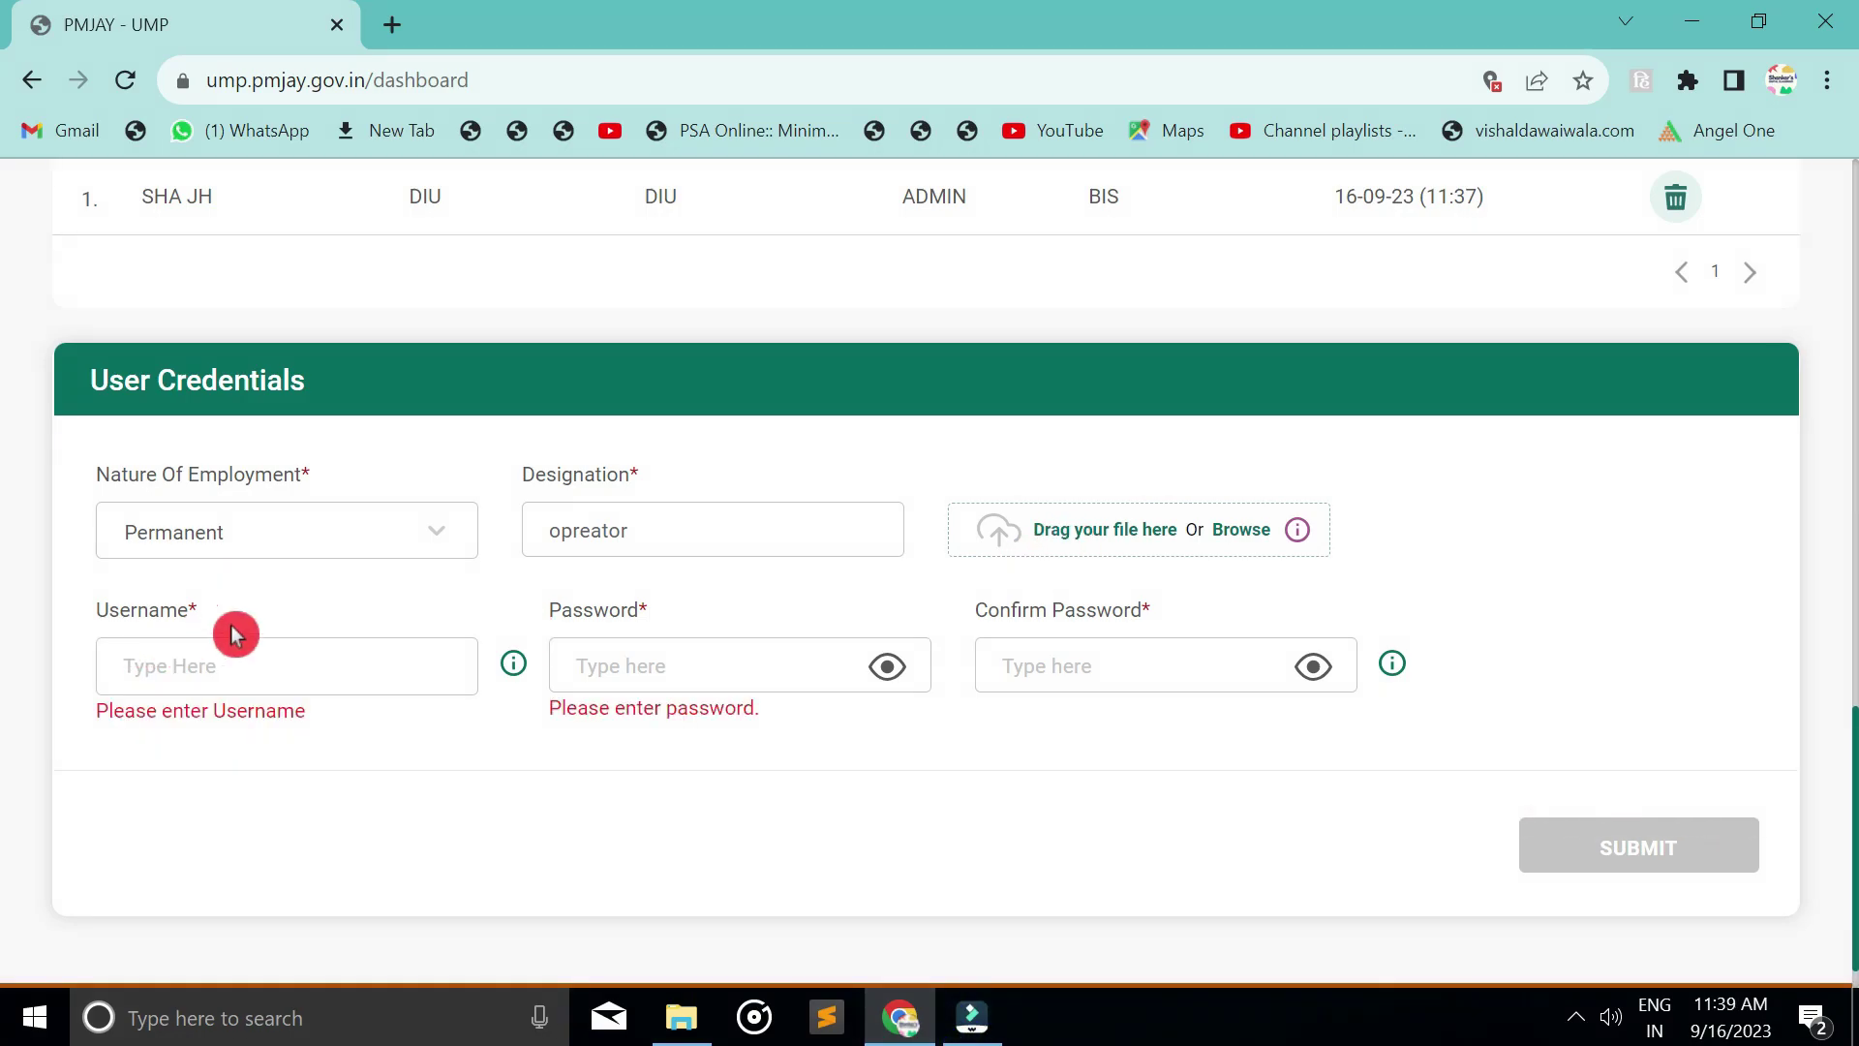
left_click(514, 665)
left_click(274, 817)
left_click(796, 599)
left_click(1397, 562)
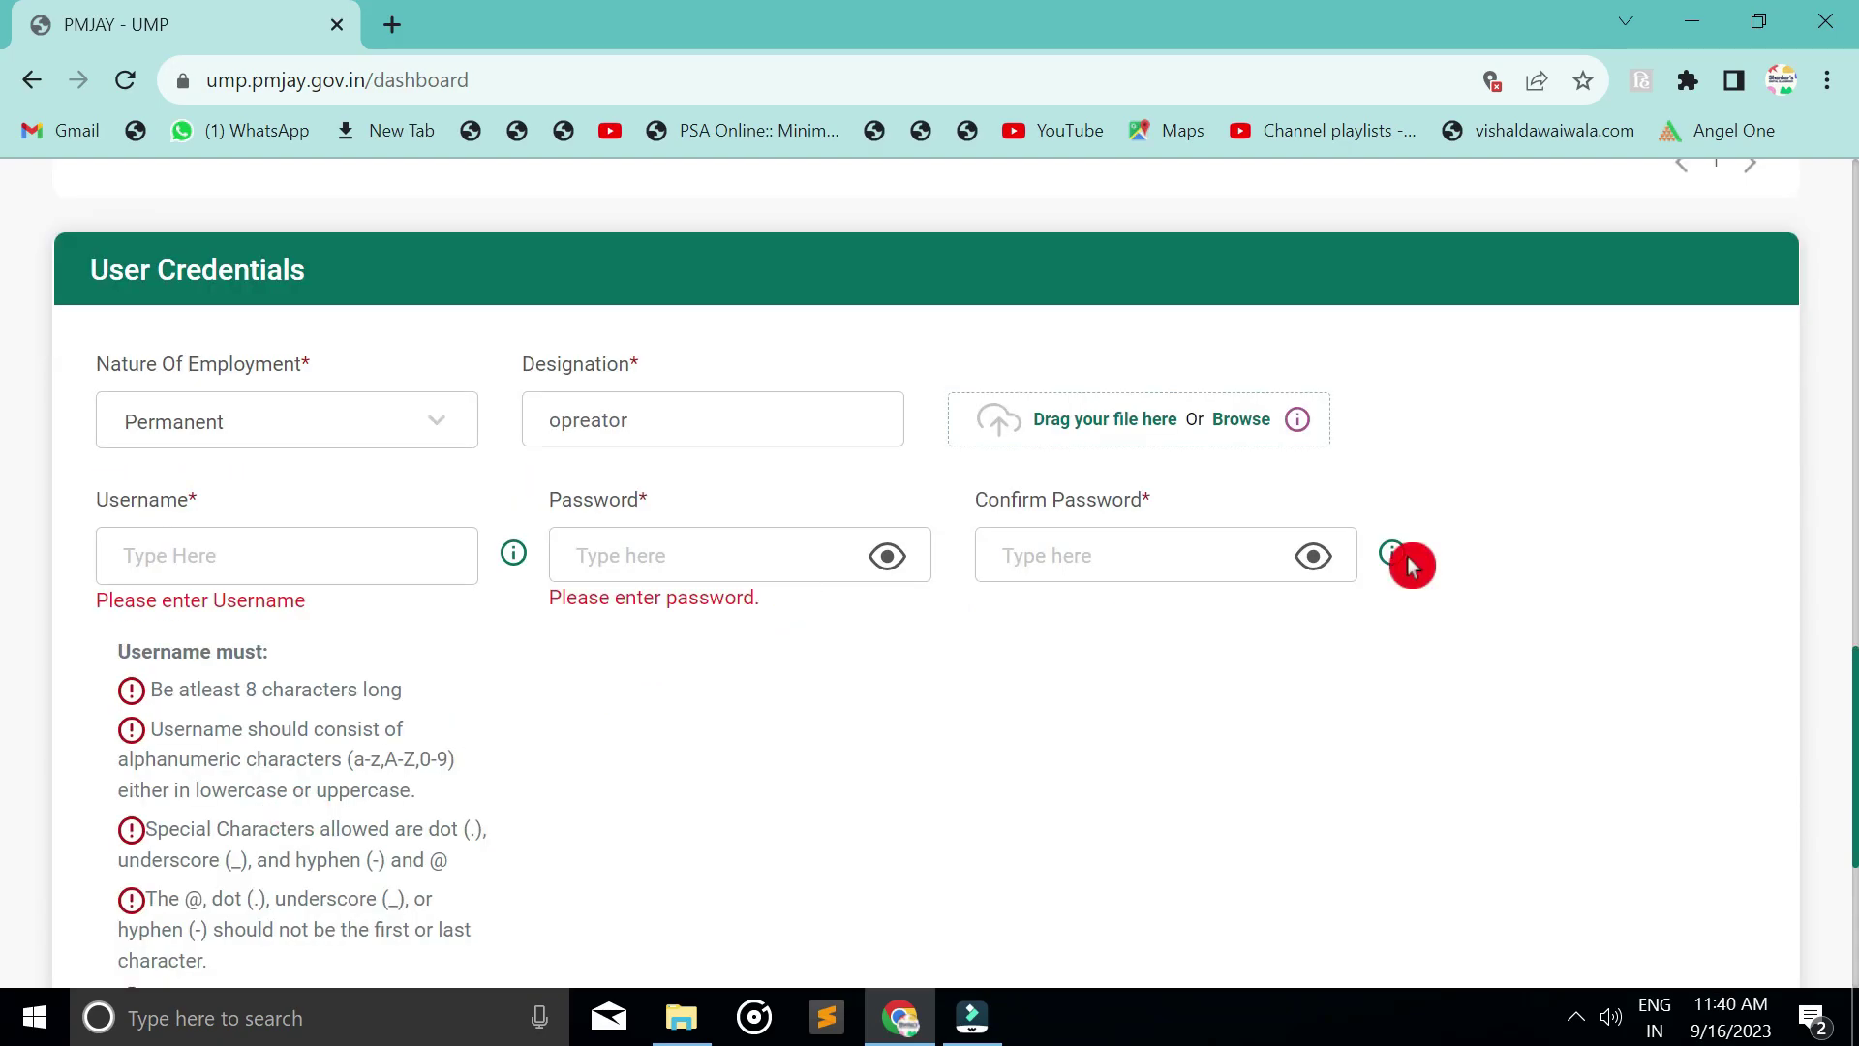
left_click(1396, 570)
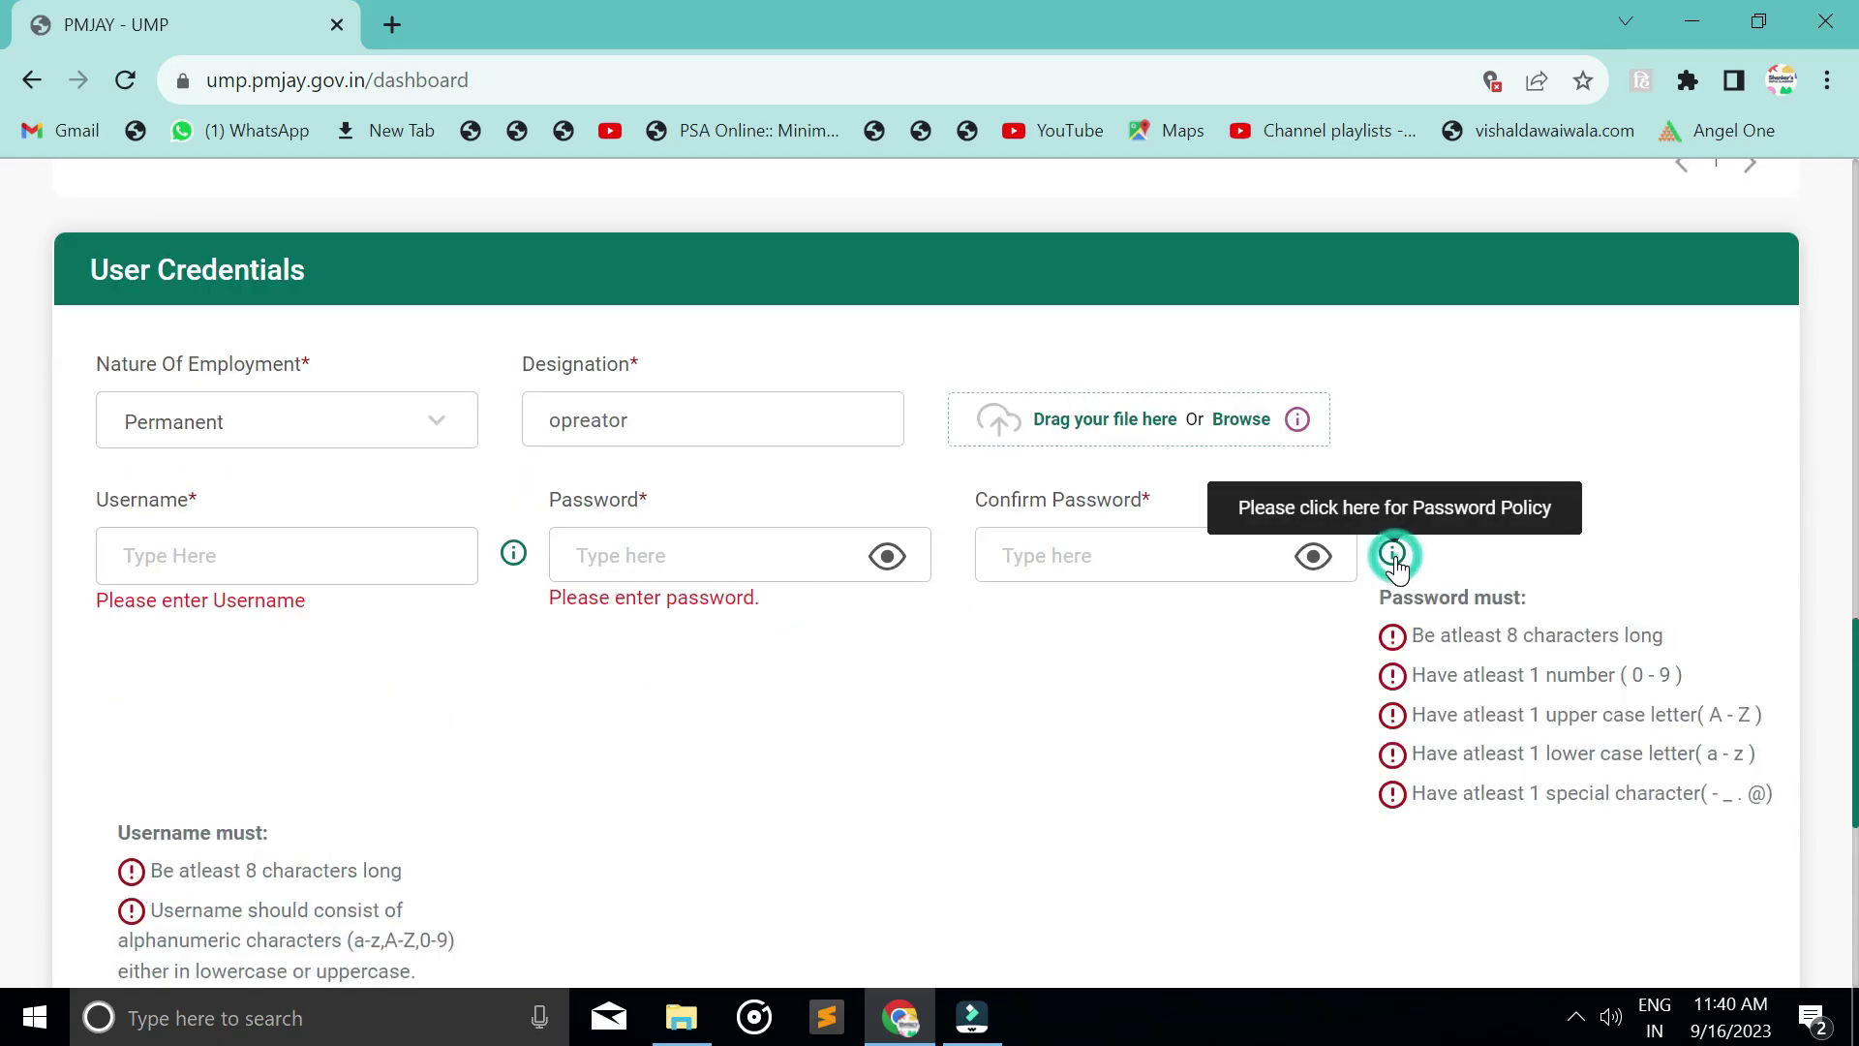
Fill in the username, password and confirm password fields, submit the registration and acknowledge the account creation
left_click(1336, 707)
left_click(1109, 714)
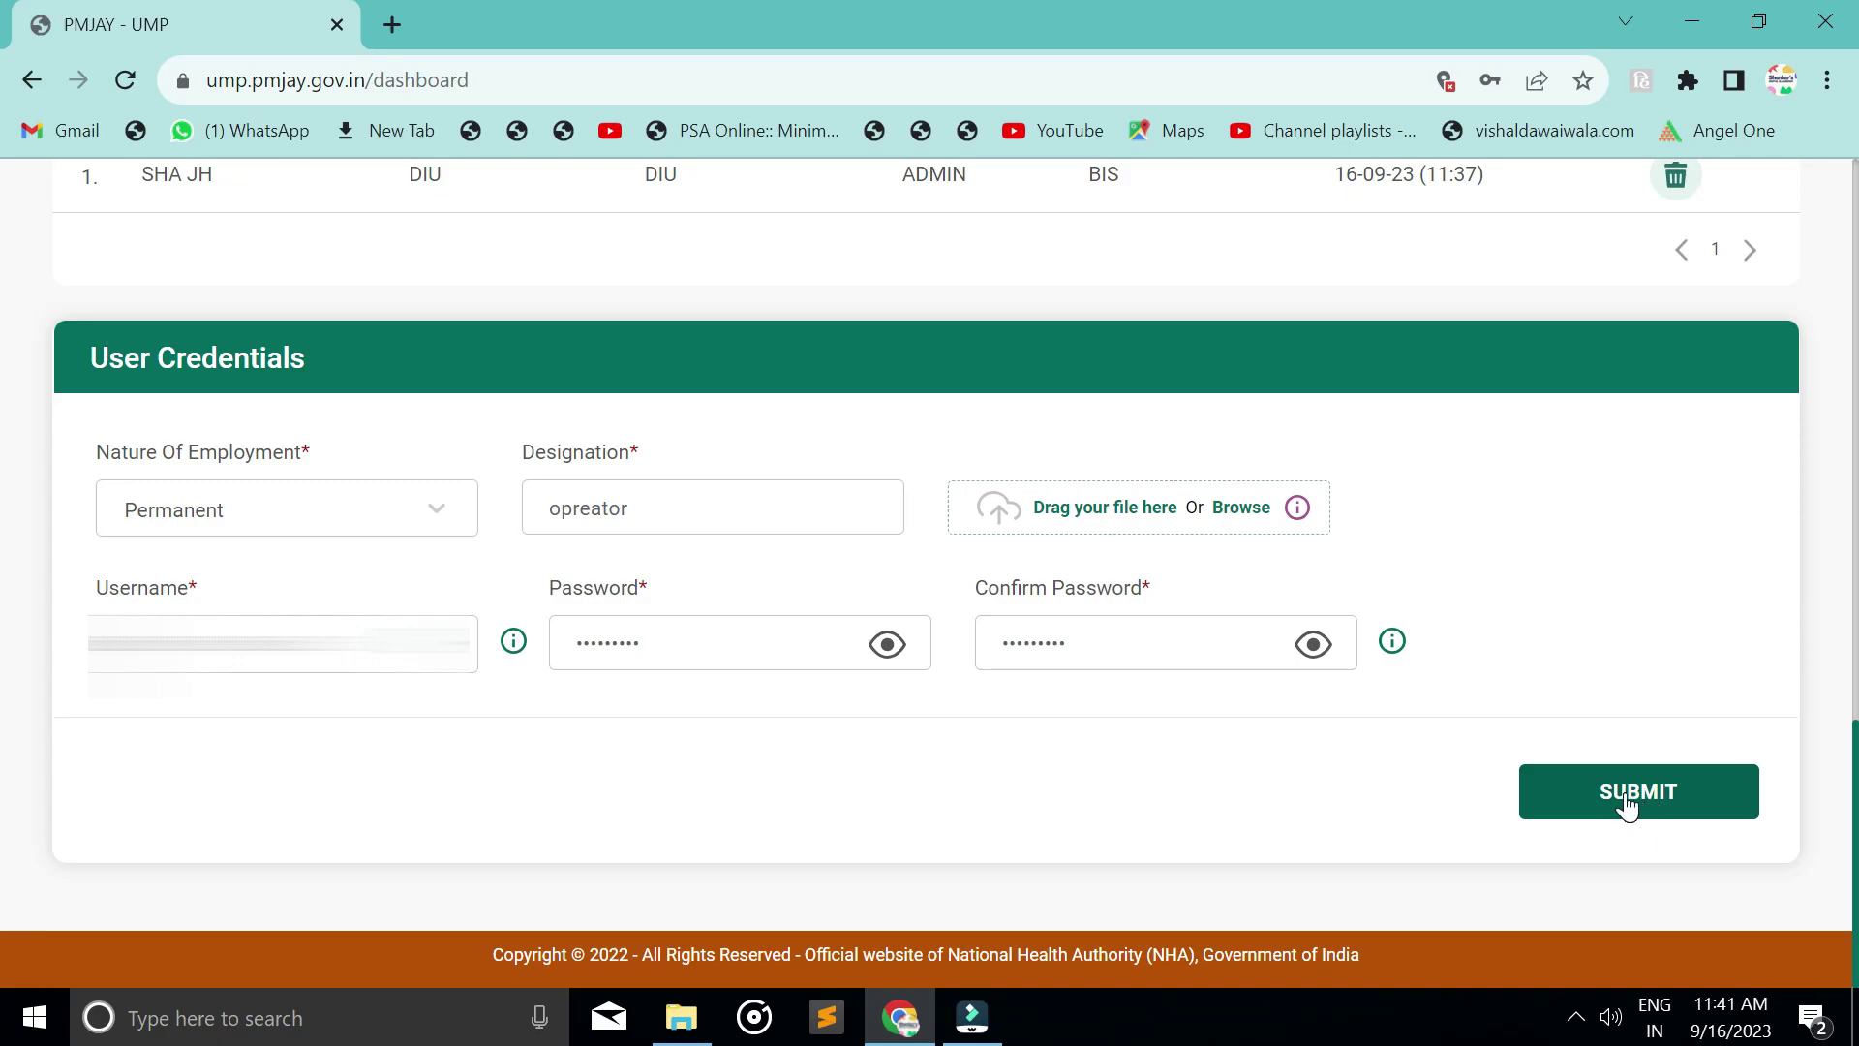
left_click(1627, 807)
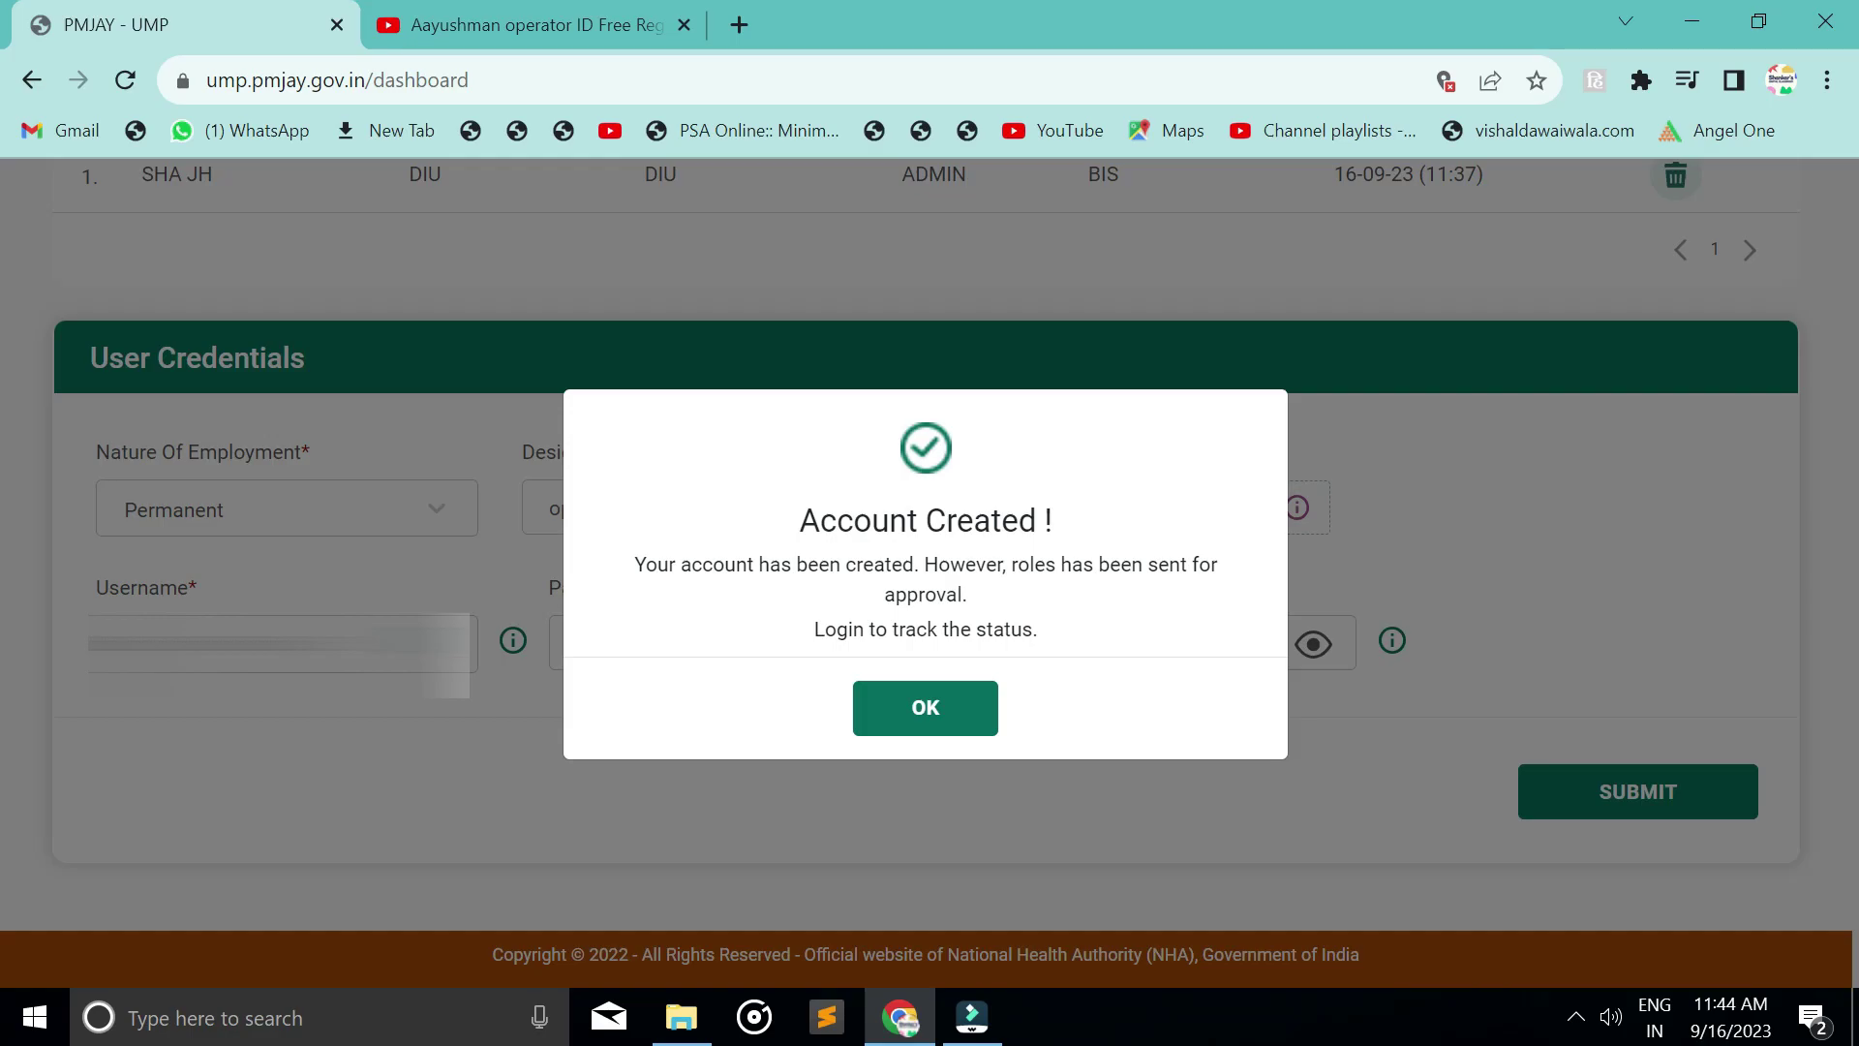
left_click(928, 708)
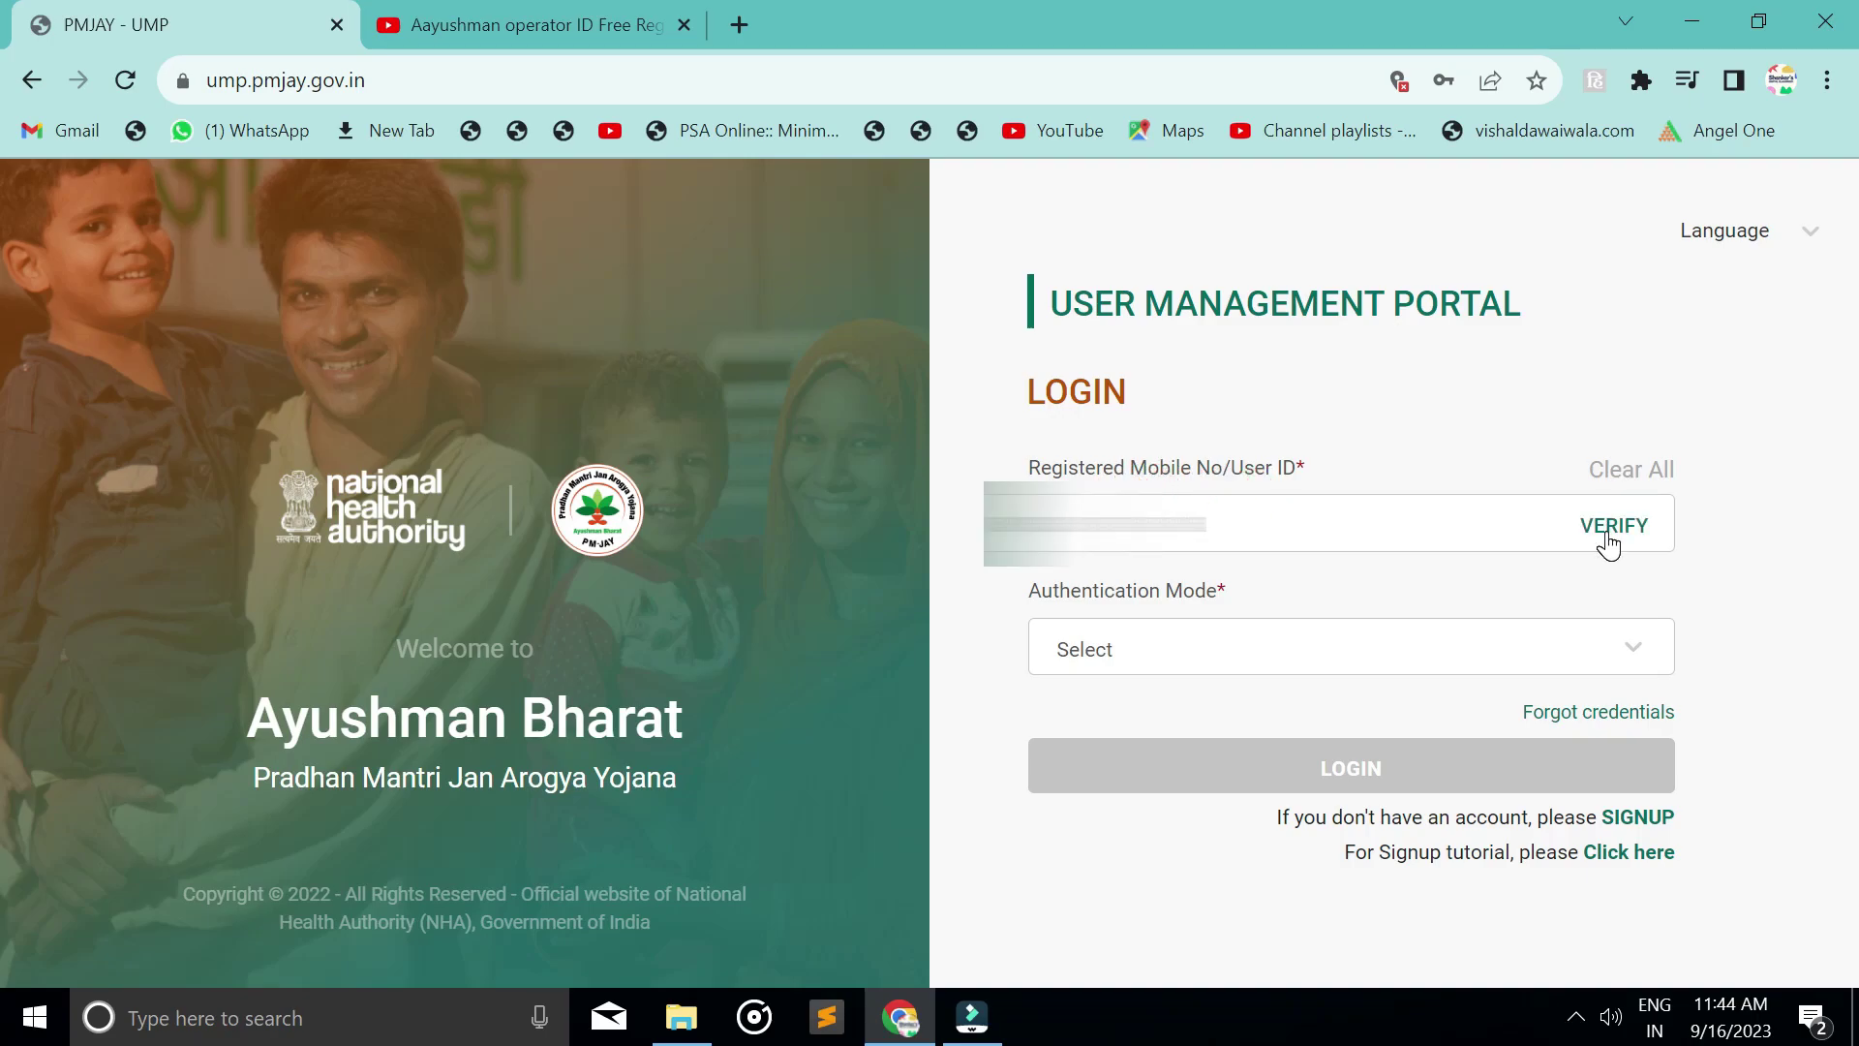
Verify the registered mobile number or user ID on the login page and choose Mobile_OTP as the Authentication Mode
left_click(1608, 537)
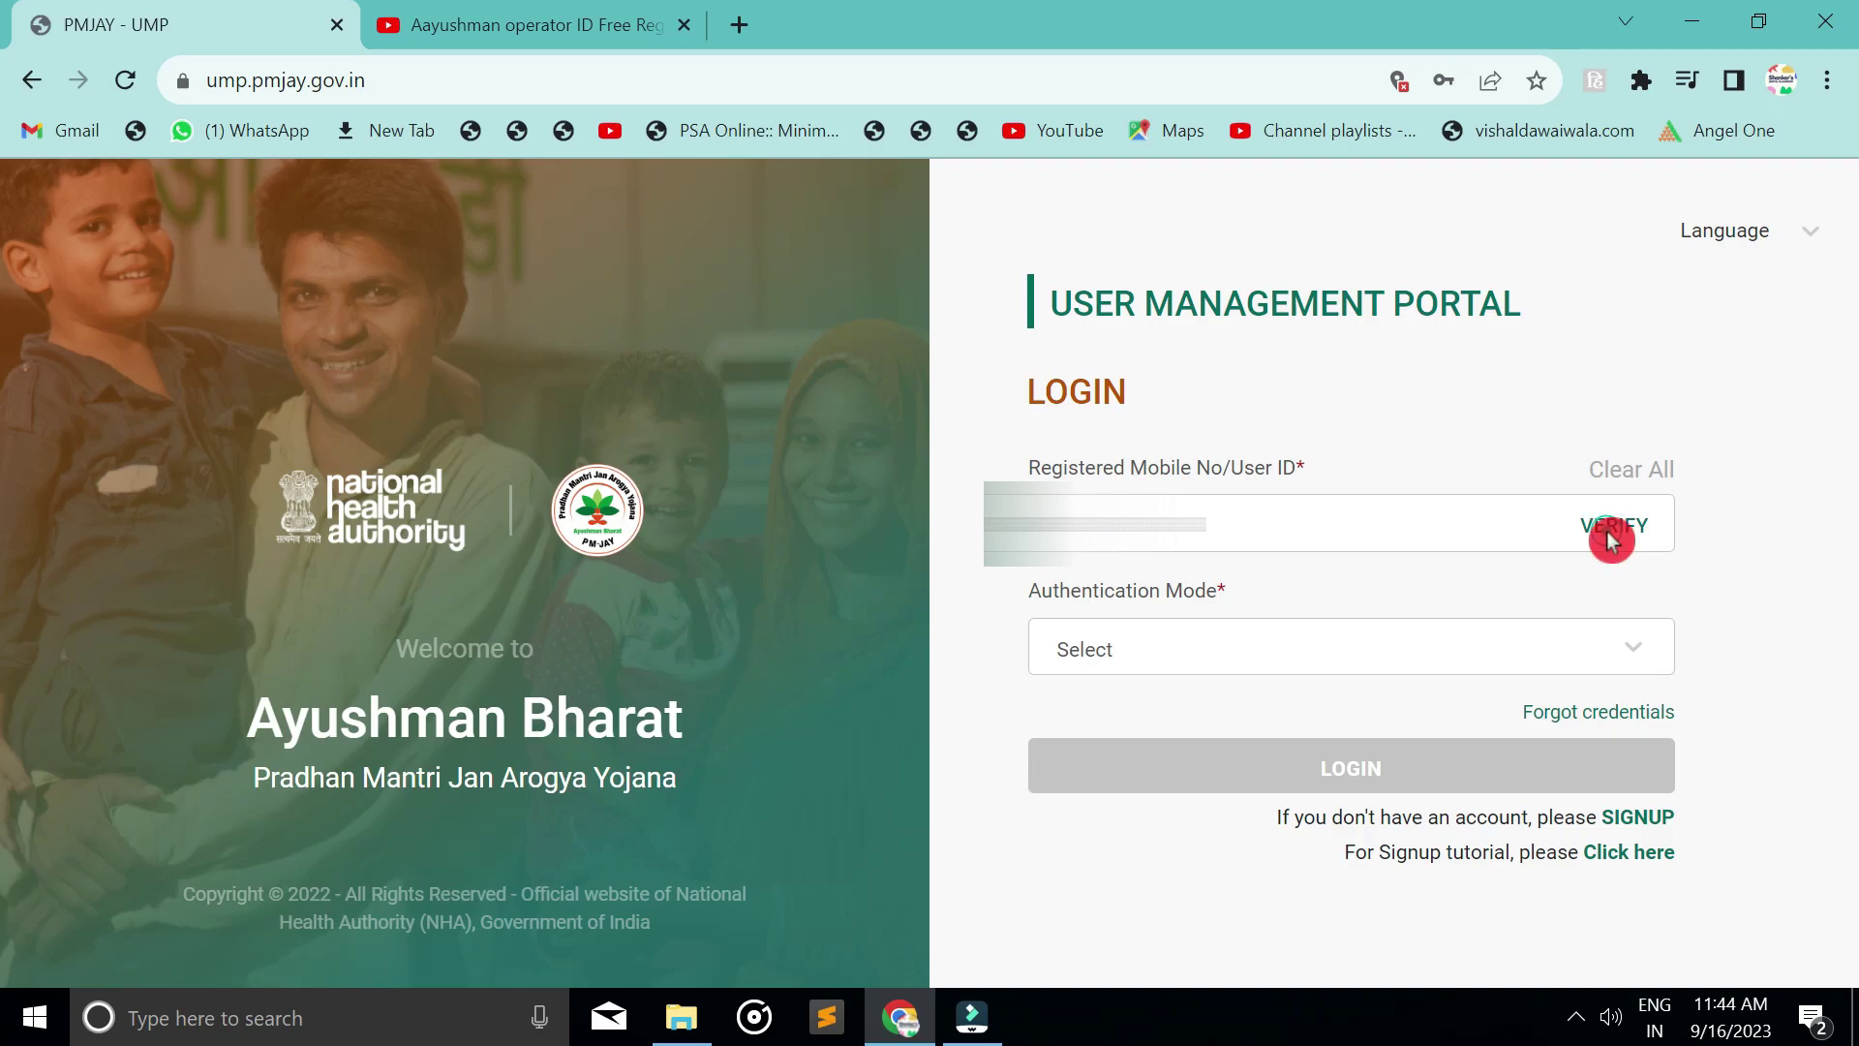
left_click(1161, 653)
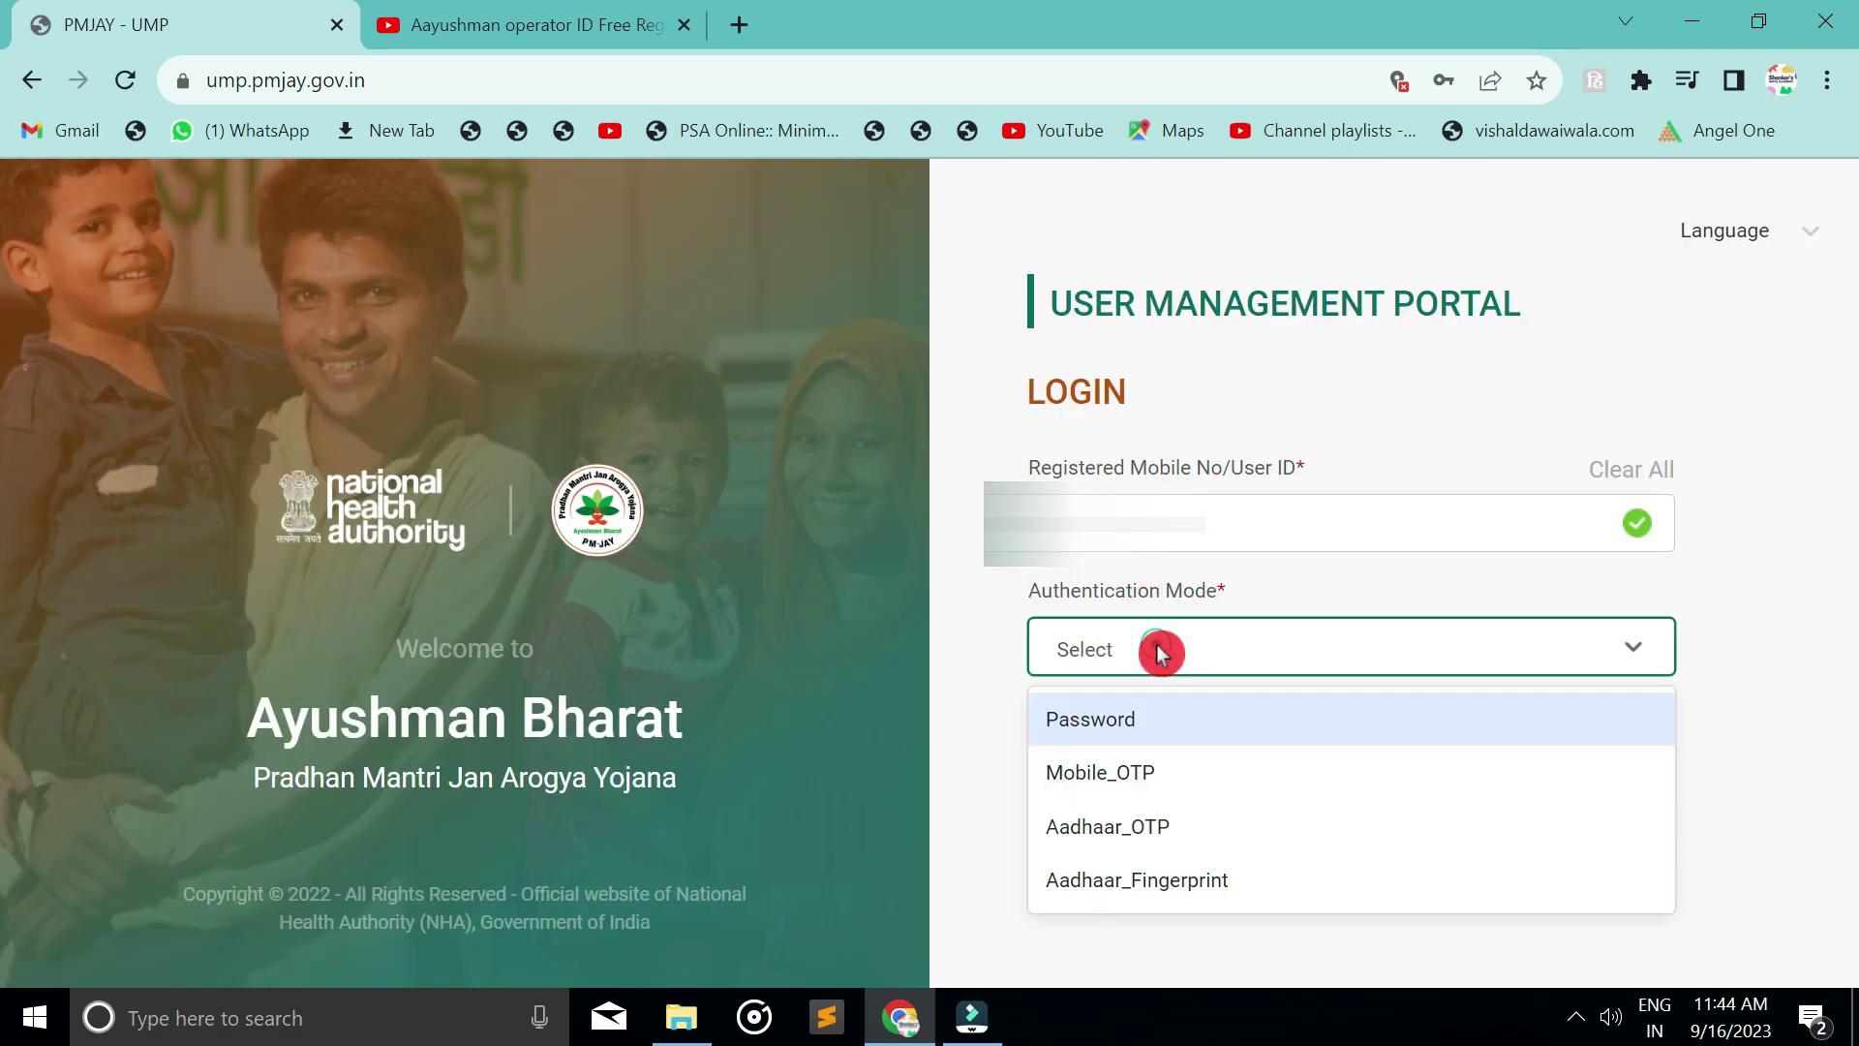
key("Up")
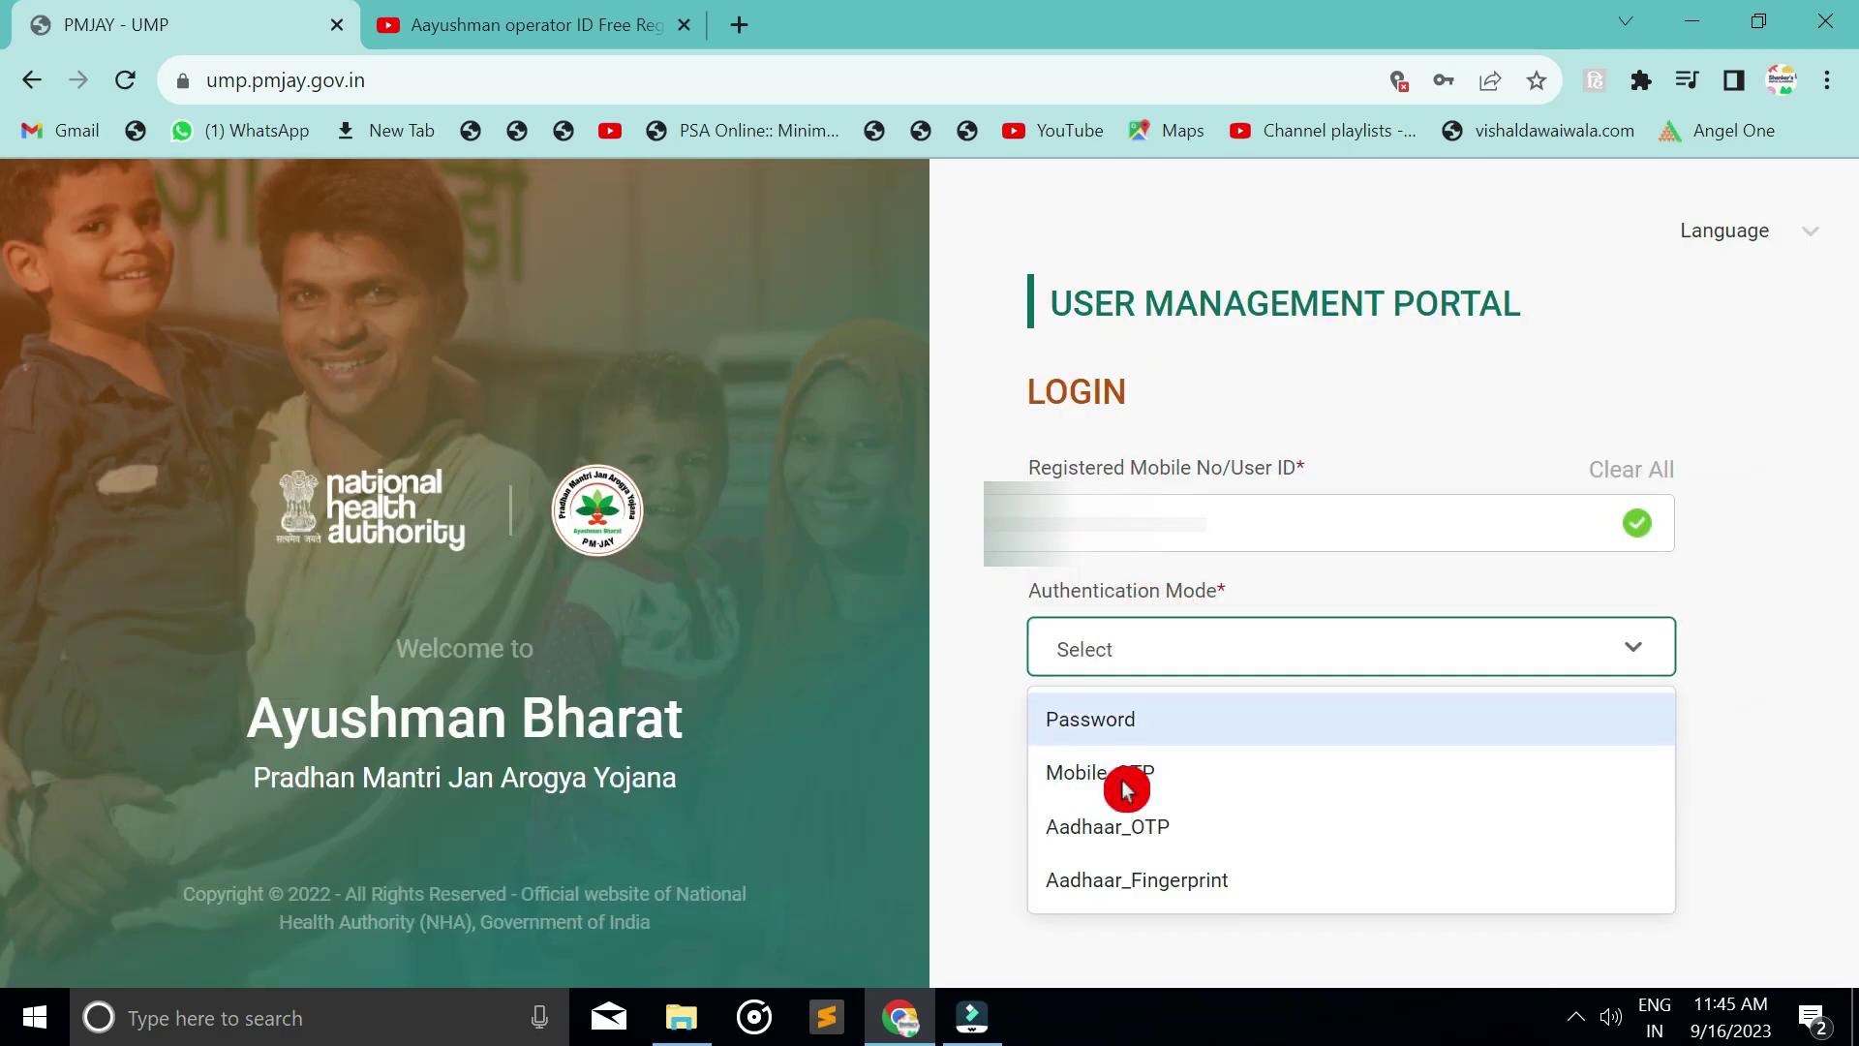
left_click(1126, 789)
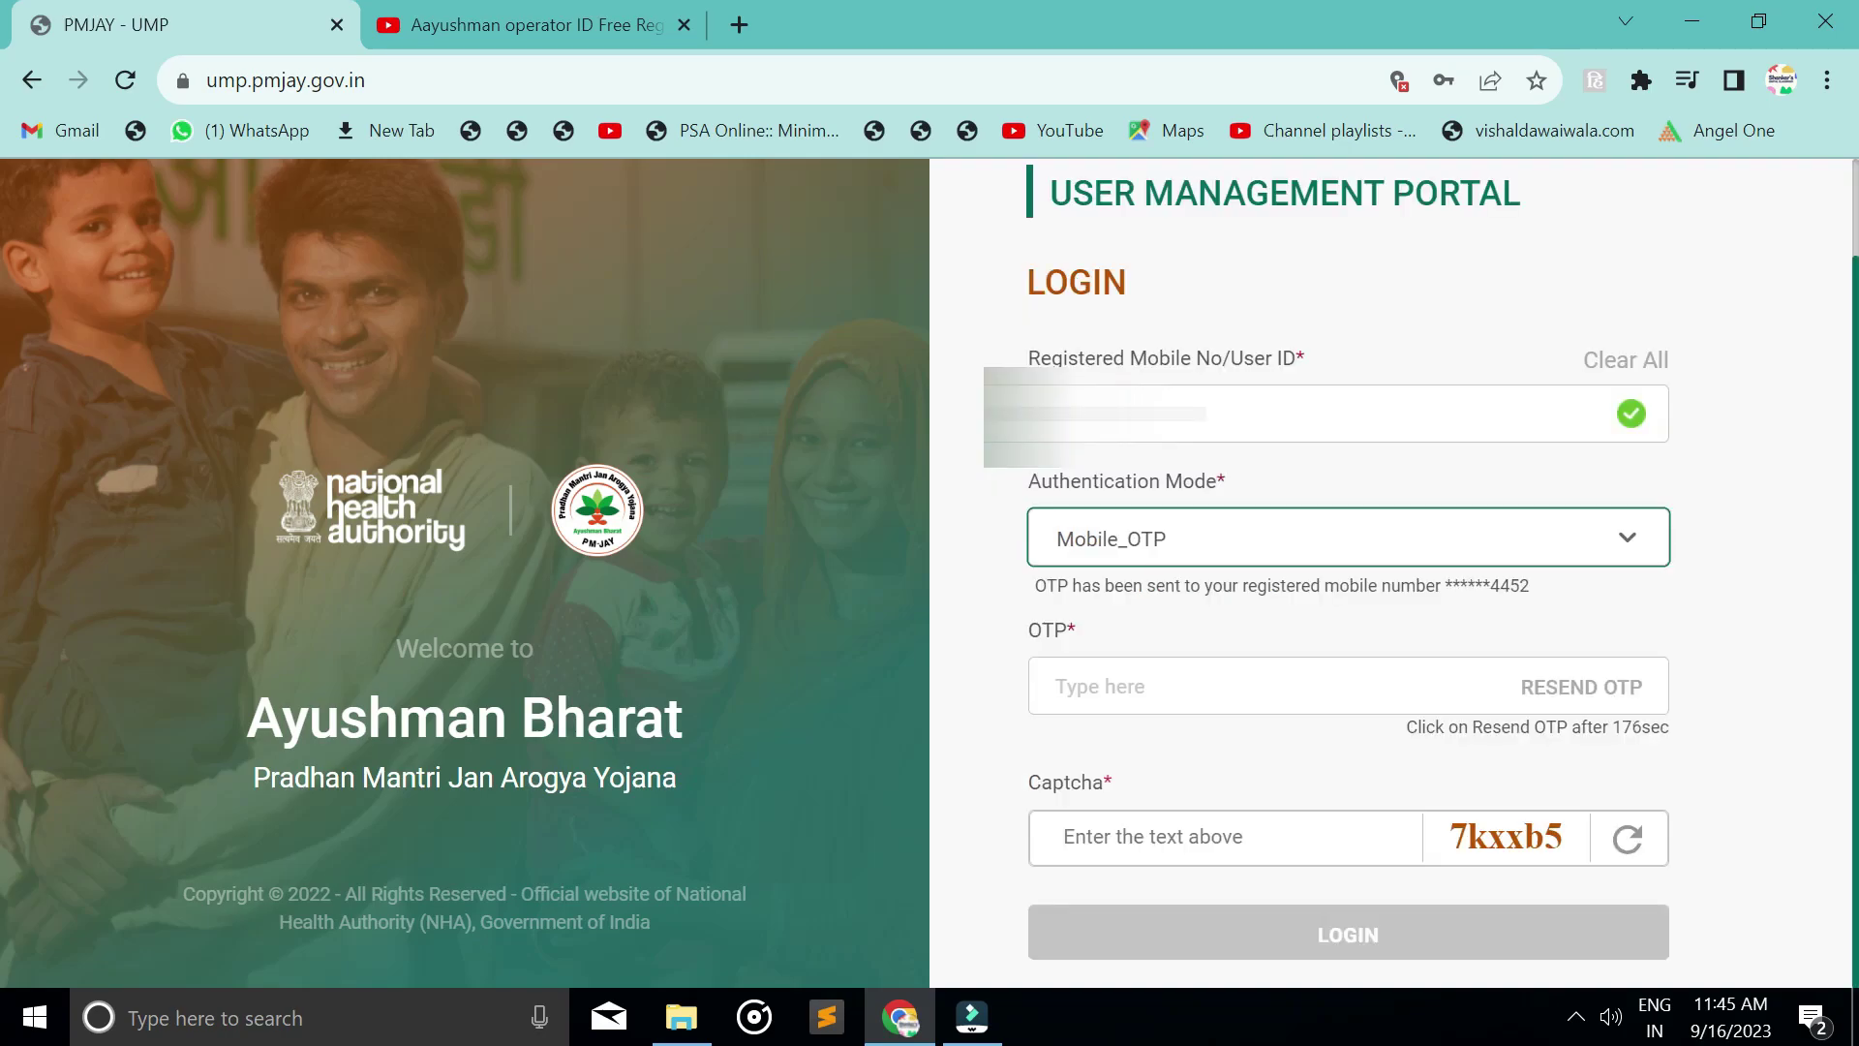